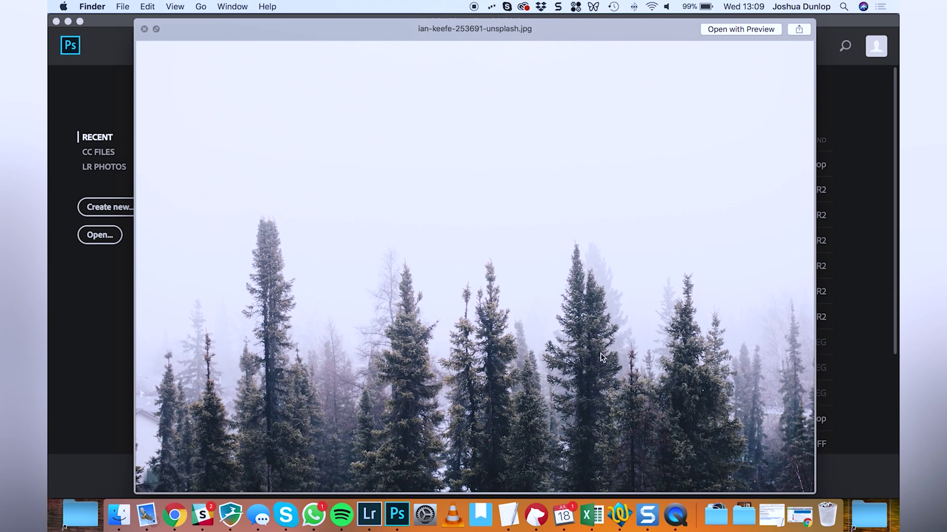
# Step: Close the forest photo preview and open actionvance-704476-unsplash.jpg in Photoshop
pyautogui.press('space')
pyautogui.click(478, 195)
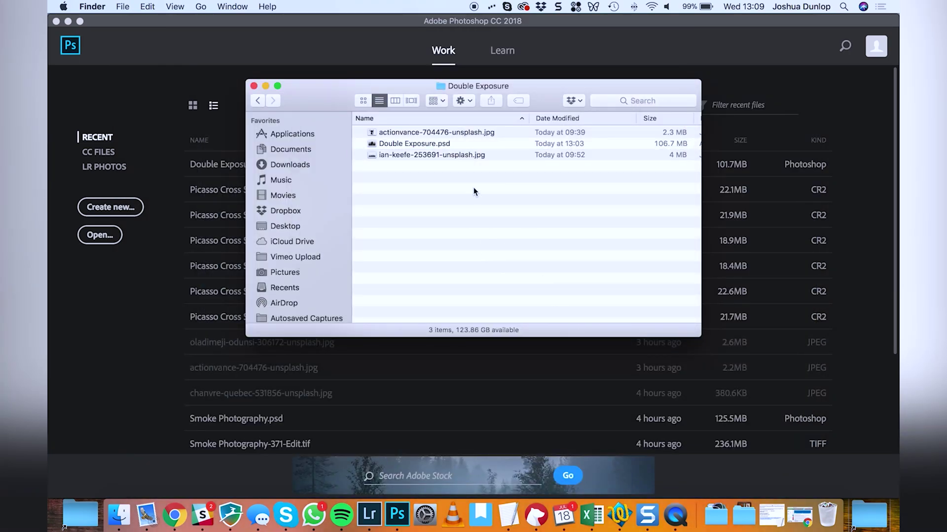
pyautogui.click(429, 136)
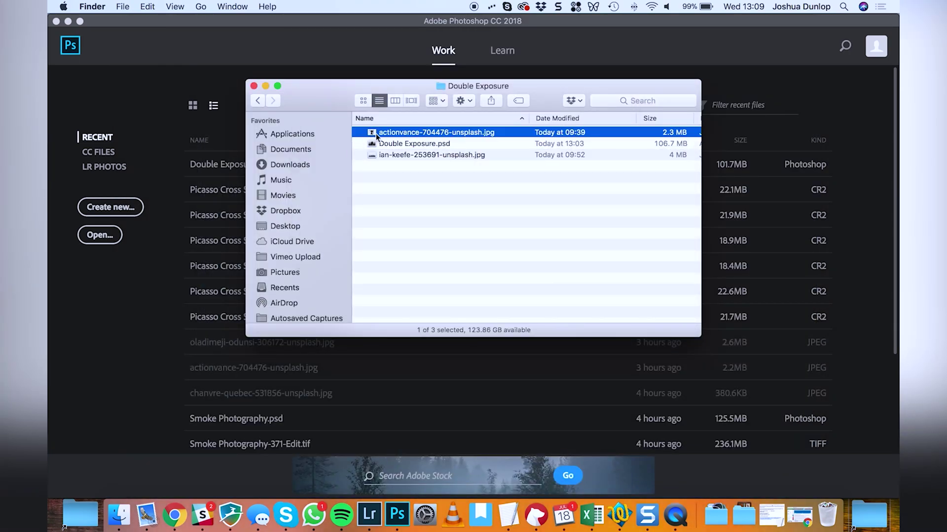
pyautogui.moveTo(376, 137); pyautogui.dragTo(390, 517)
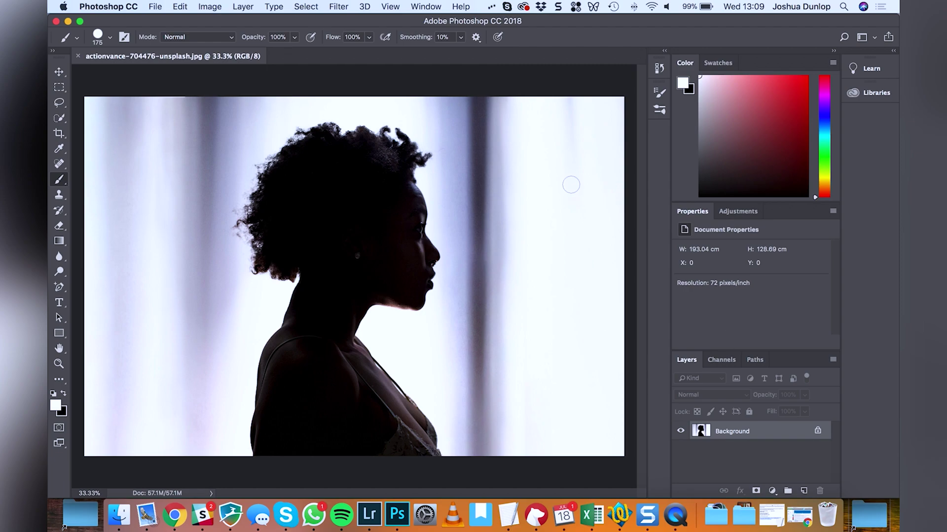
# Step: Place ian-keefe-253691-unsplash.jpg from the Double Exposure folder over the portrait at its fitted size and hide the new layer
pyautogui.click(118, 517)
pyautogui.click(397, 156)
pyautogui.moveTo(398, 156); pyautogui.dragTo(170, 230)
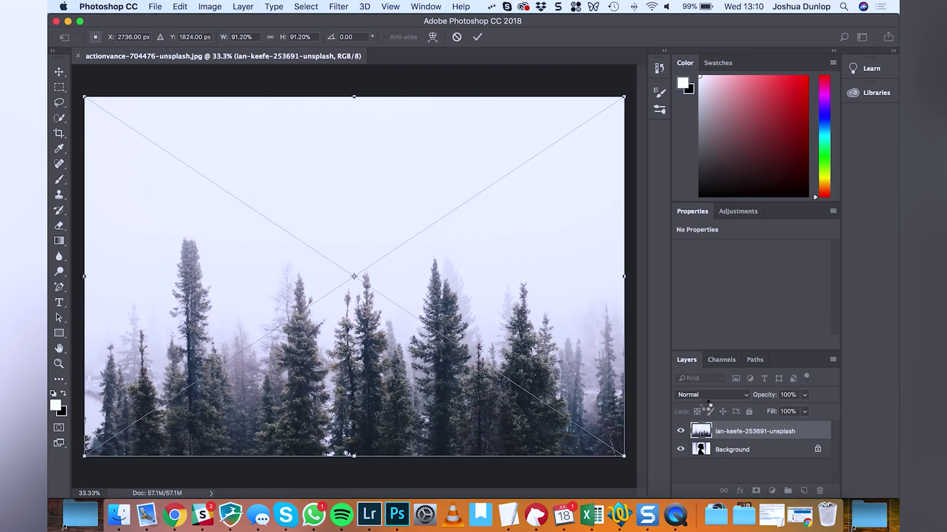
pyautogui.press('Return')
pyautogui.click(680, 431)
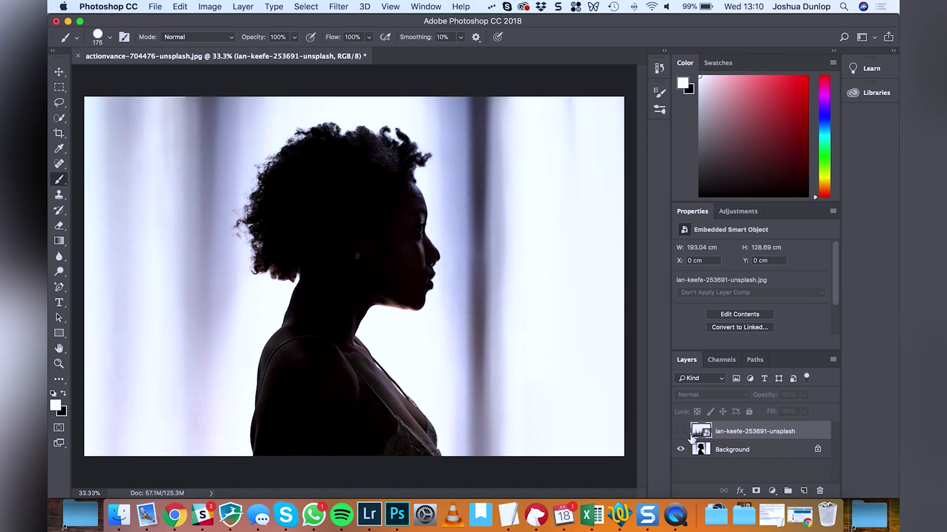
# Step: Convert the locked Background into a regular layer named Lady
pyautogui.press('v')
pyautogui.click(720, 464)
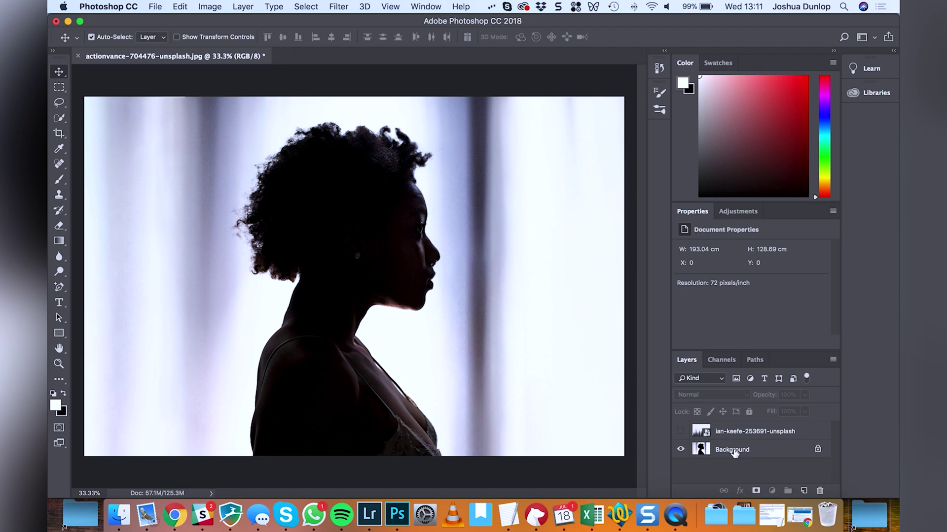
pyautogui.click(736, 453)
pyautogui.rightClick(738, 452)
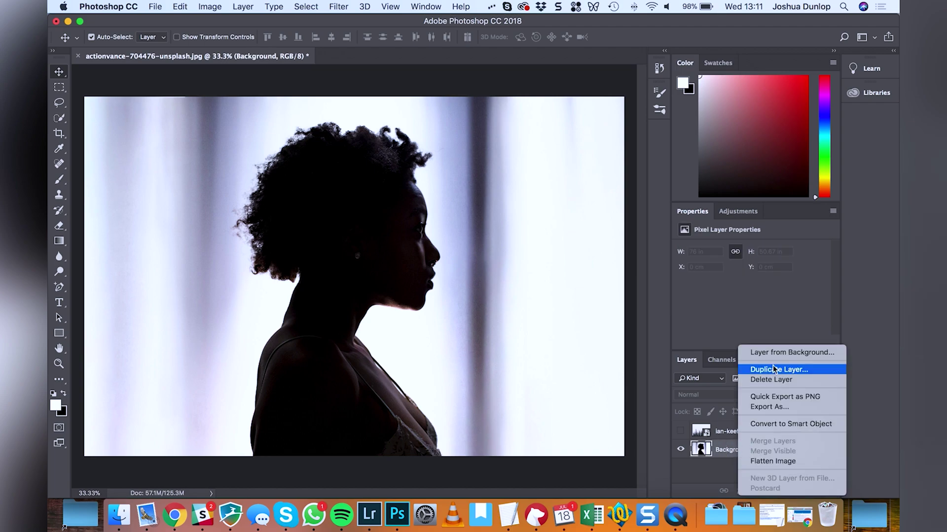
pyautogui.click(781, 353)
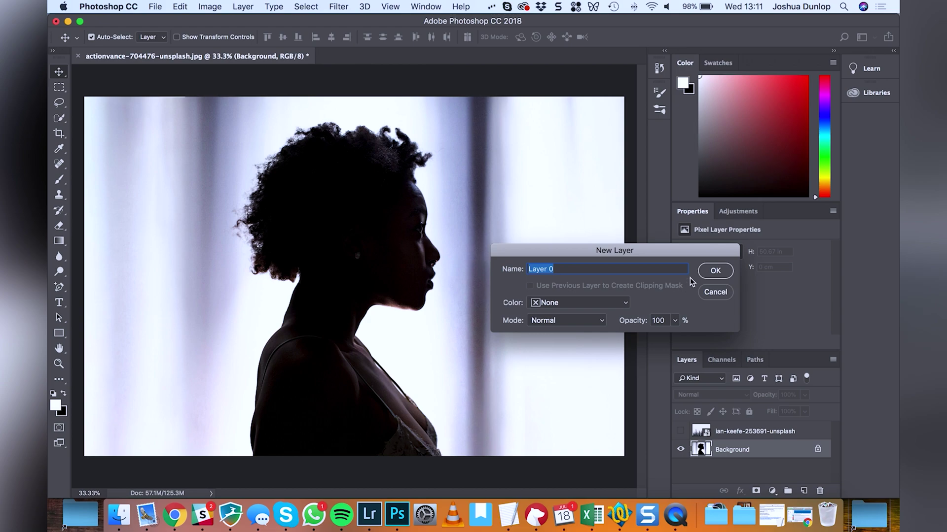
pyautogui.write('Lady')
pyautogui.press('Return')
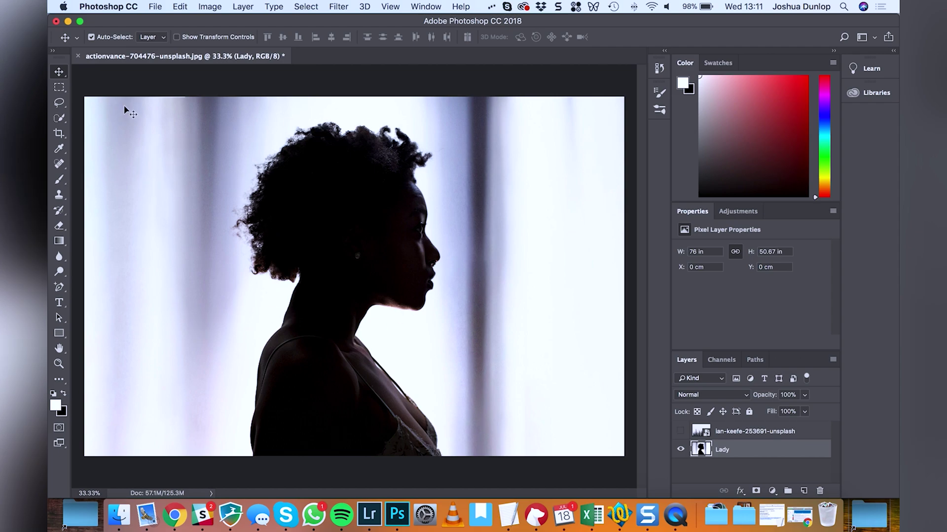
# Step: Select the woman's silhouette on the Lady layer with the Quick Selection tool
pyautogui.click(61, 119)
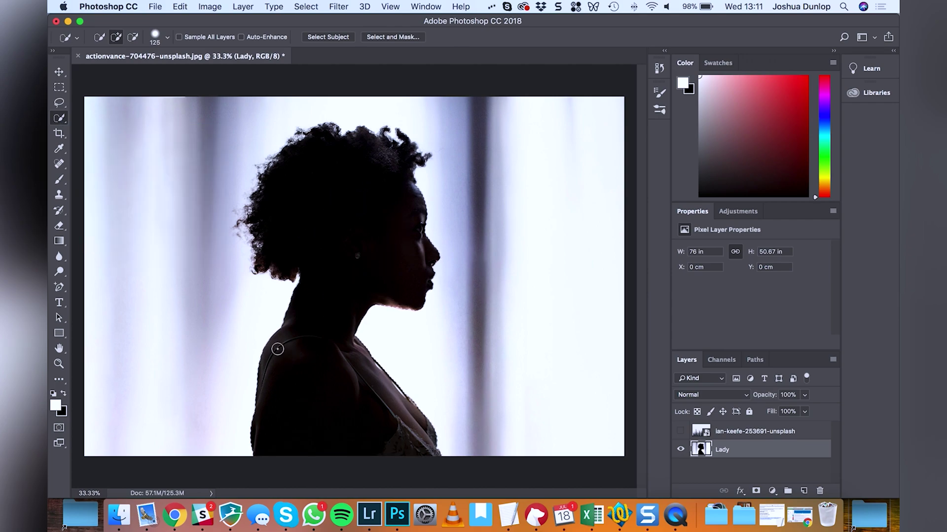
# Step: Examine the selection outline up close around the shoulders, hair, face, chin and neck
pyautogui.press('z')
pyautogui.click(267, 329)
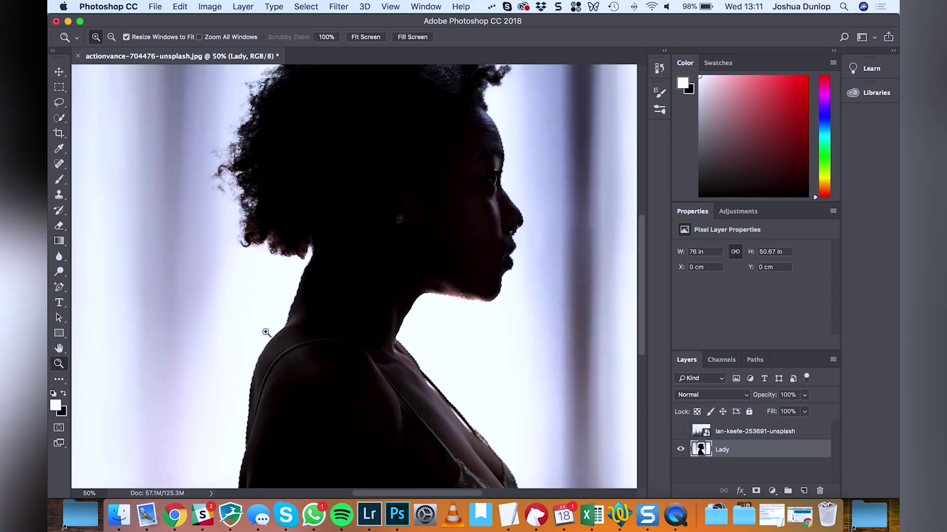
pyautogui.click(265, 329)
pyautogui.click(266, 330)
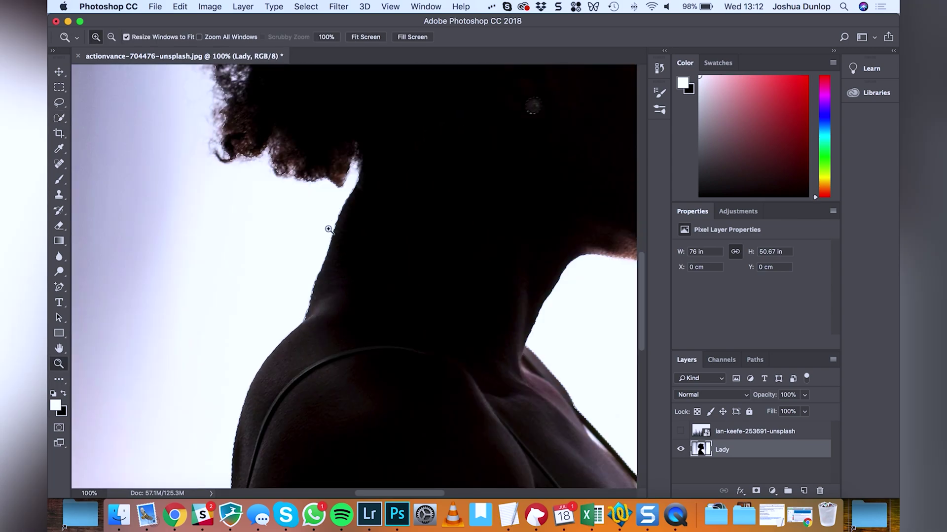
pyautogui.scroll(-15, 328, 224)
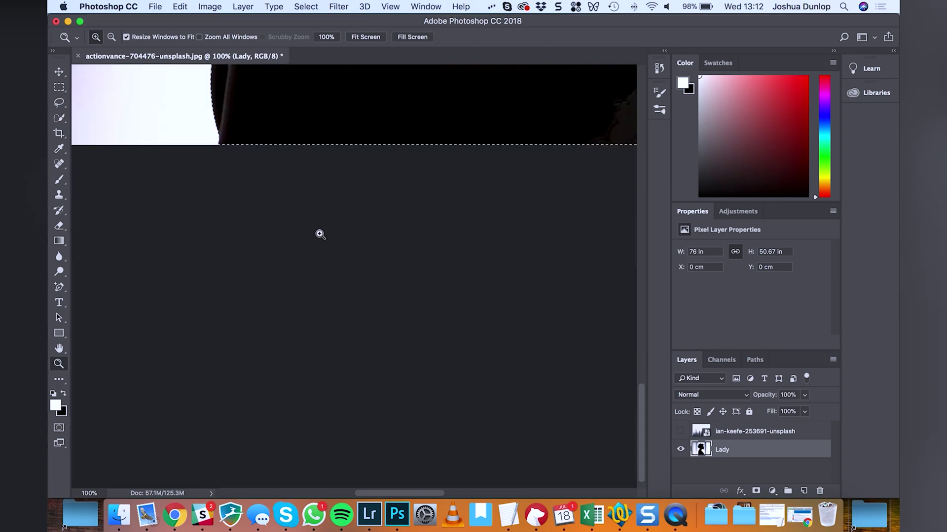
pyautogui.scroll(15, 320, 235)
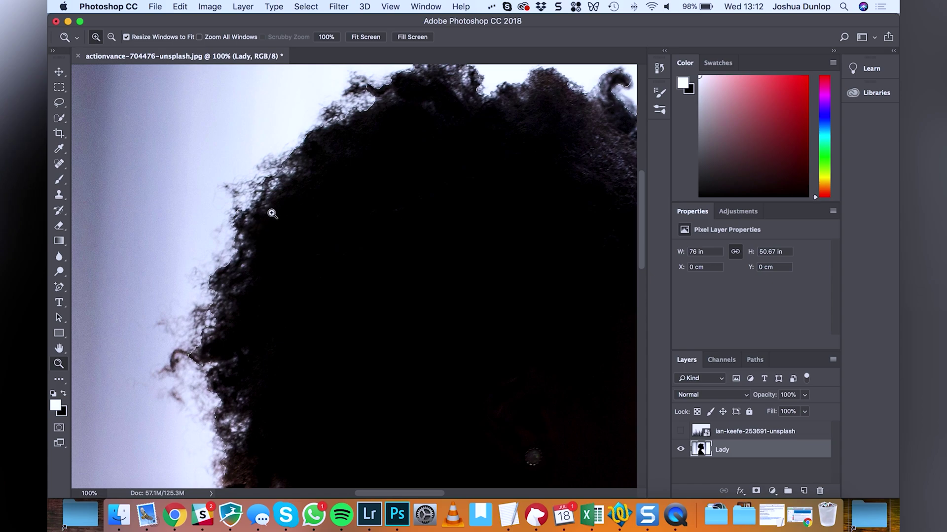
pyautogui.scroll(1, 332, 201)
pyautogui.hscroll(1, 333, 200)
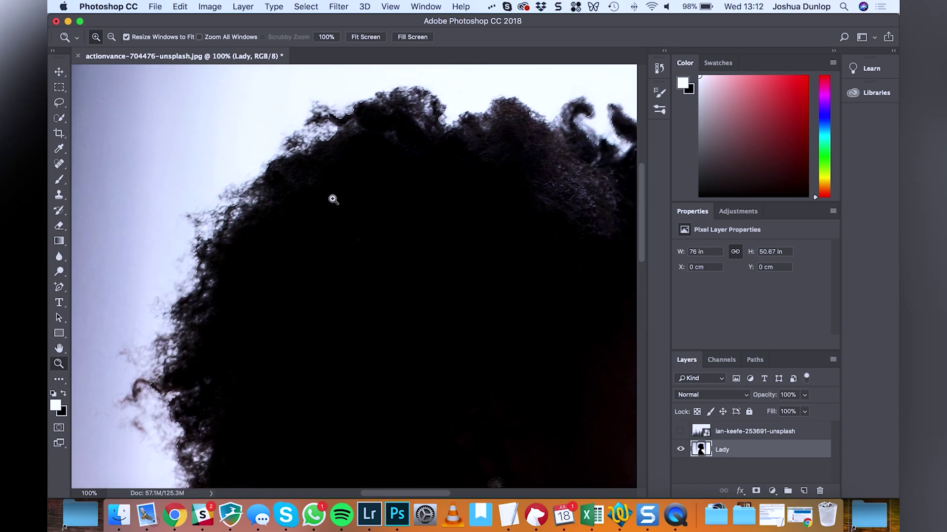
pyautogui.scroll(-5, 334, 200)
pyautogui.hscroll(8, 333, 199)
pyautogui.scroll(-5, 333, 199)
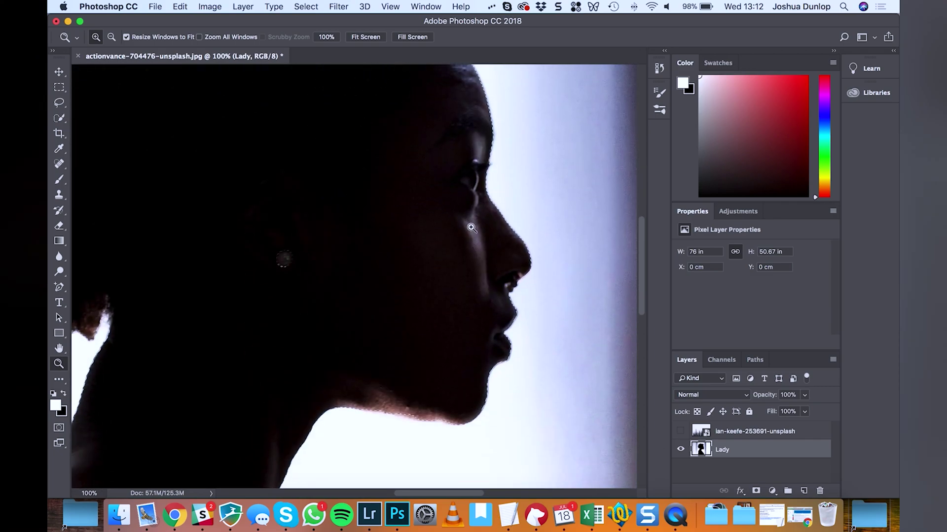
pyautogui.scroll(-4, 483, 340)
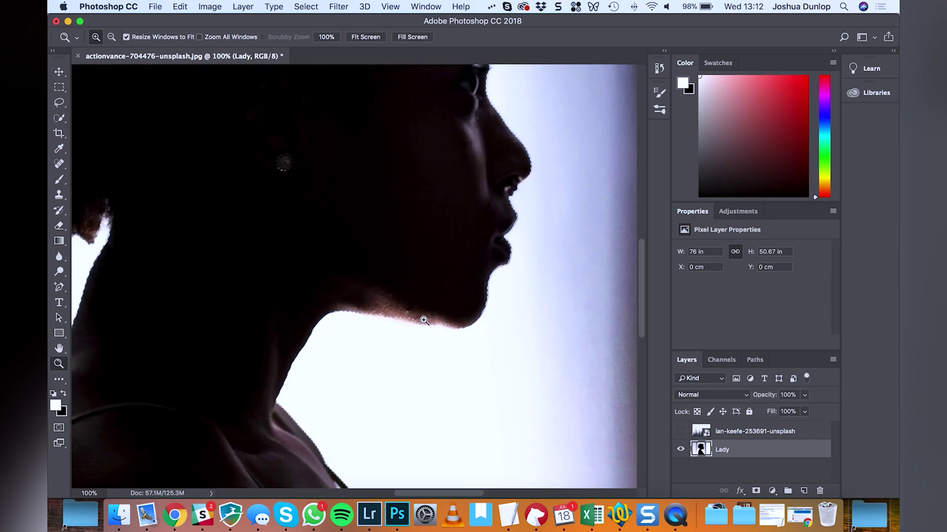
pyautogui.scroll(-8, 424, 320)
pyautogui.scroll(-4, 333, 273)
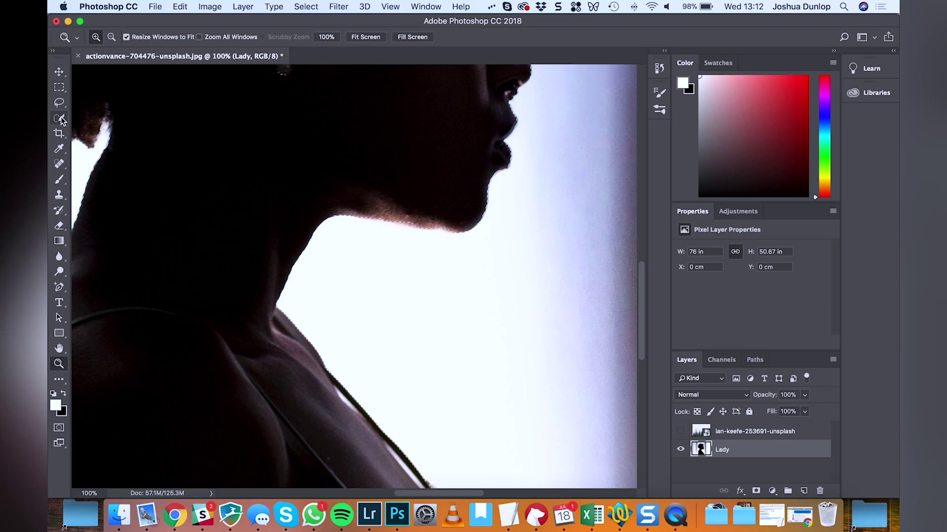
# Step: Brush along the underside of the jaw with the Quick Selection tool to include it in the selection
pyautogui.click(60, 118)
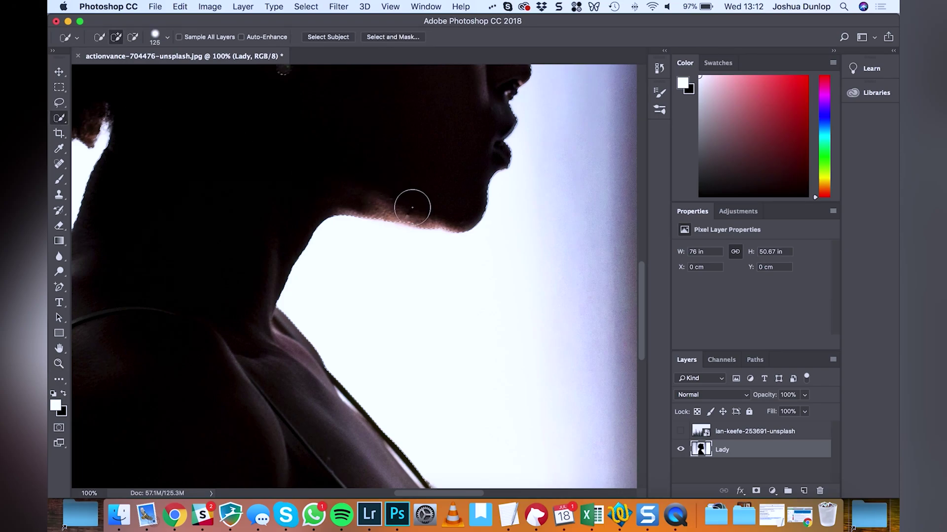
pyautogui.moveTo(416, 205); pyautogui.dragTo(454, 196)
pyautogui.scroll(6, 454, 196)
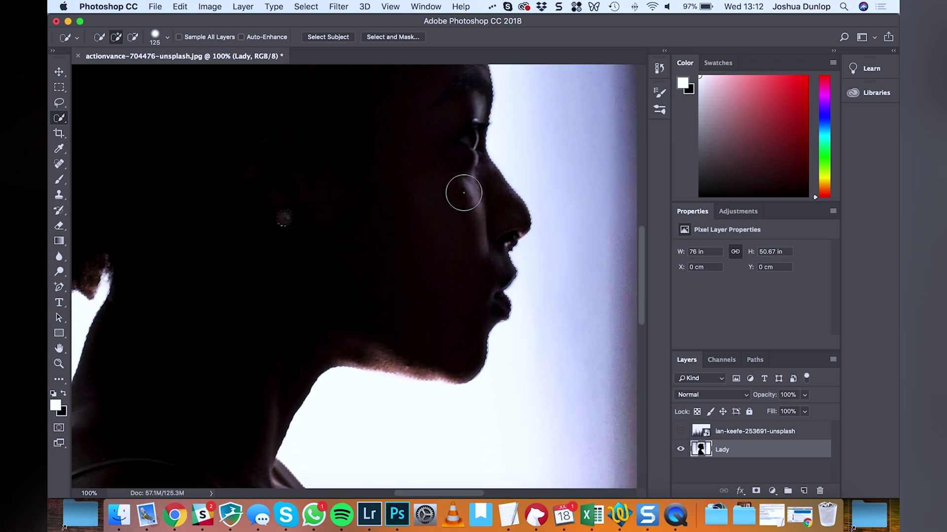
pyautogui.scroll(8, 421, 192)
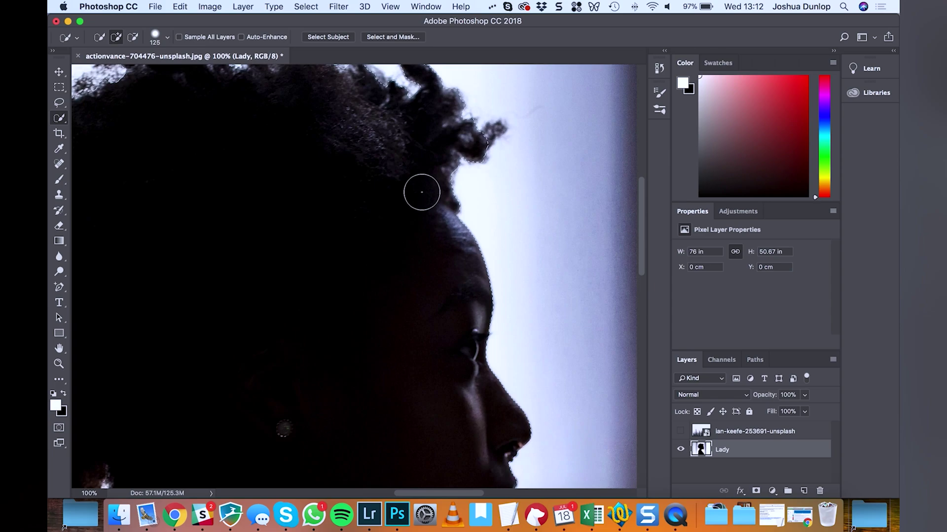
# Step: Open the woman's selection in the Select and Mask workspace and frame her hair for edge refinement
pyautogui.click(390, 37)
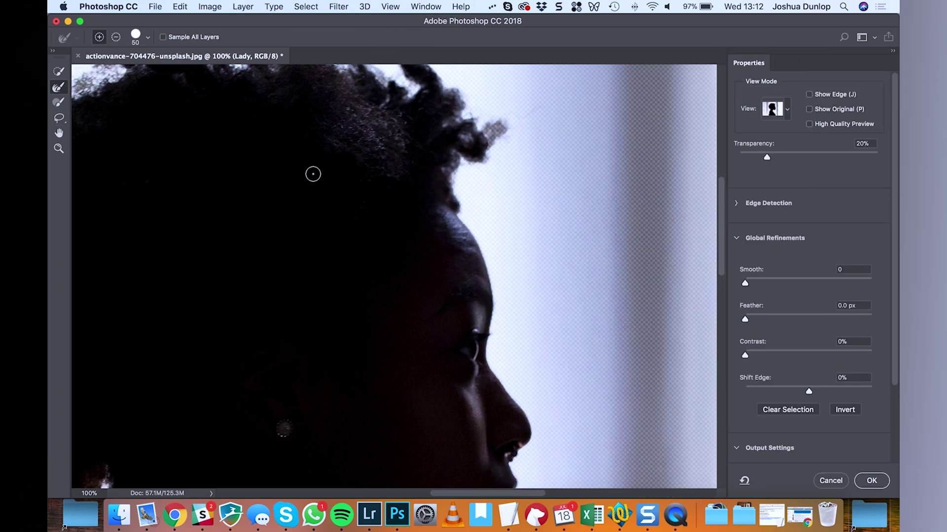
pyautogui.hscroll(-10, 310, 174)
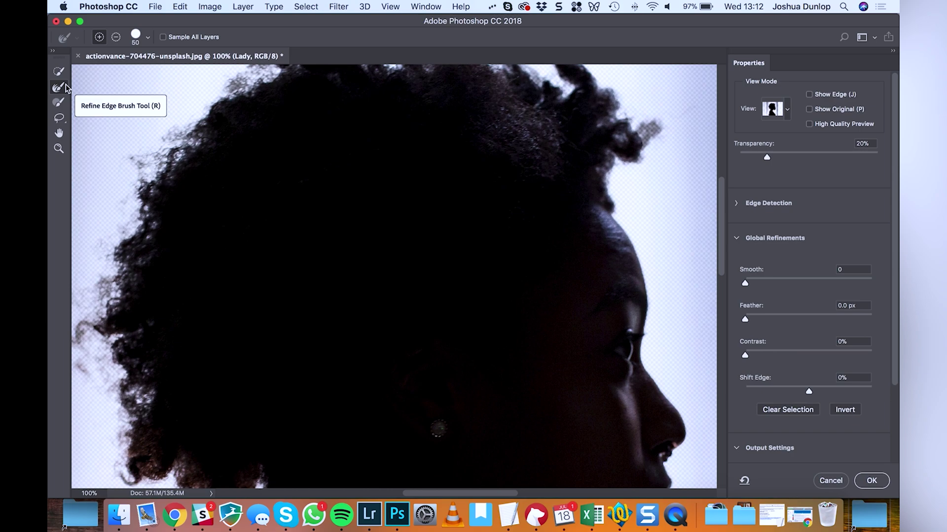
pyautogui.scroll(-7, 212, 226)
pyautogui.hscroll(-4, 212, 226)
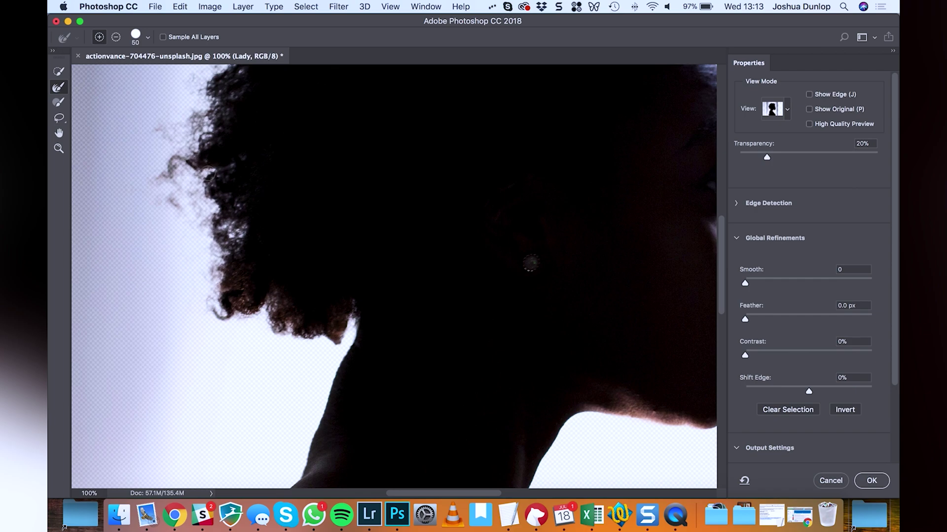
pyautogui.press('z')
pyautogui.click(227, 161)
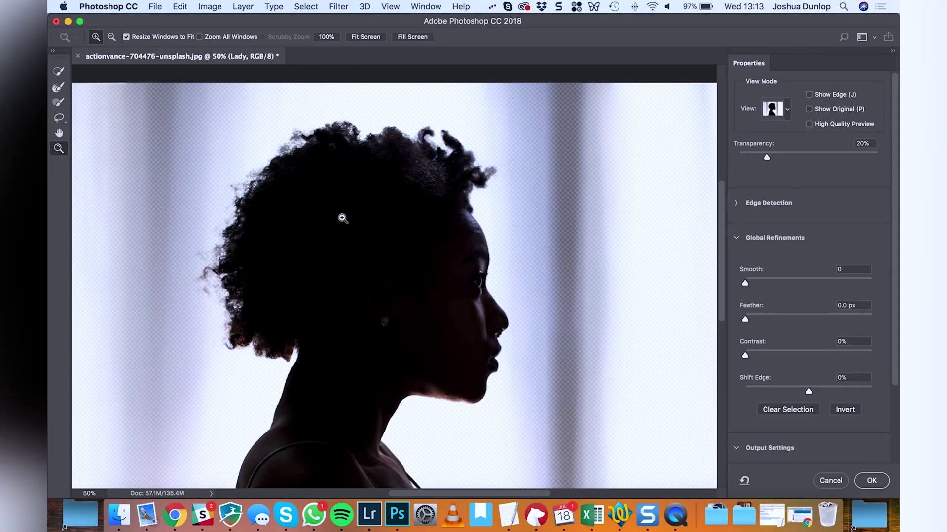
pyautogui.press('alt')
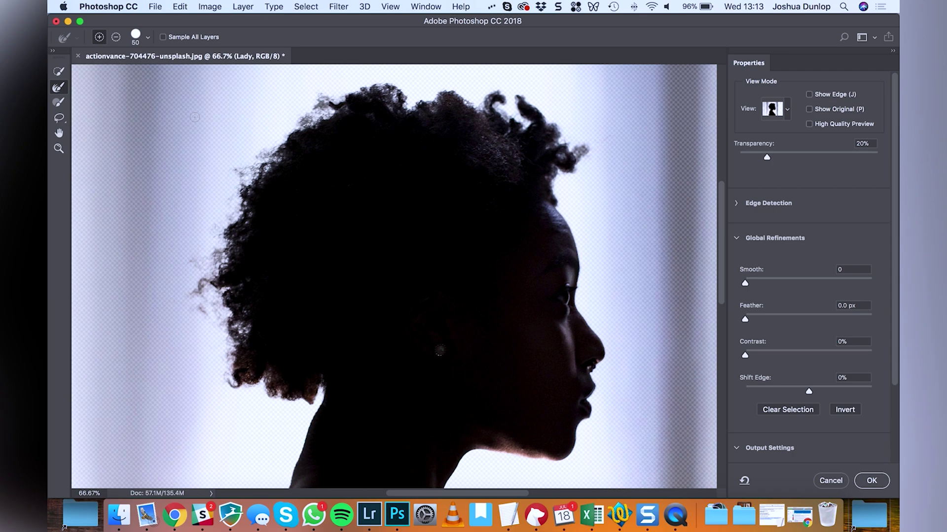
# Step: Refine the selection around the outer edge of the hair using the Refine Edge Brush at 115 px
pyautogui.press('[')
pyautogui.press(']')
pyautogui.press(']')
pyautogui.press(']')
pyautogui.press(']')
pyautogui.click(148, 37)
pyautogui.moveTo(150, 69); pyautogui.dragTo(142, 70)
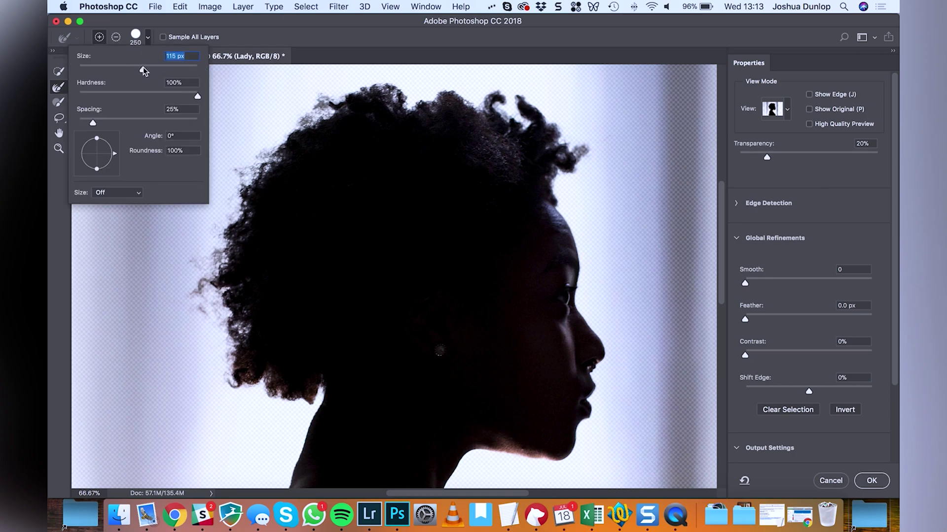
pyautogui.press('Return')
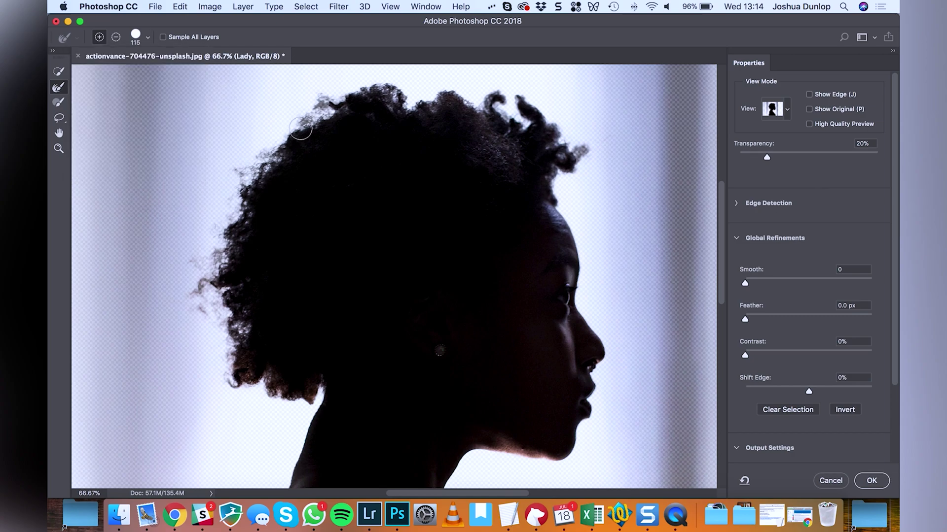
pyautogui.moveTo(332, 104)
pyautogui.mouseDown()
pyautogui.moveTo(360, 89)
pyautogui.moveTo(437, 96)
pyautogui.moveTo(345, 101)
pyautogui.mouseUp()
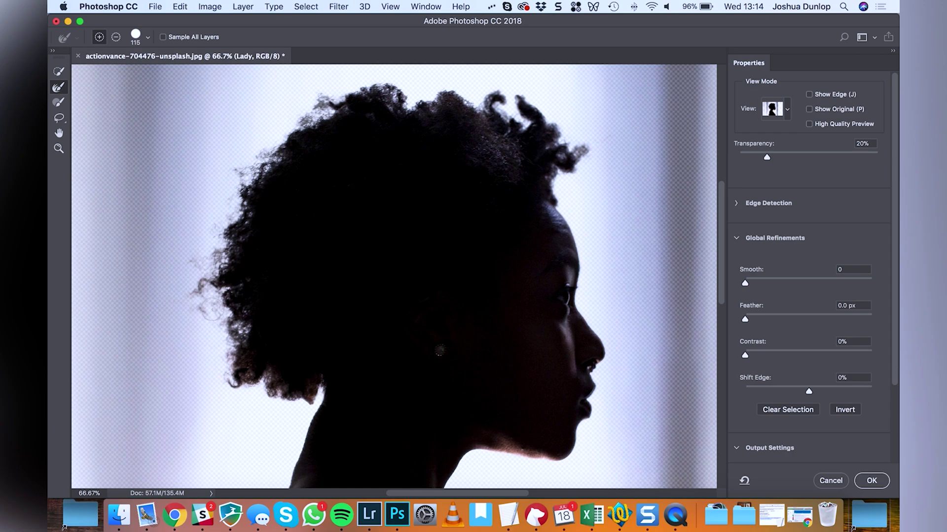
pyautogui.click(223, 285)
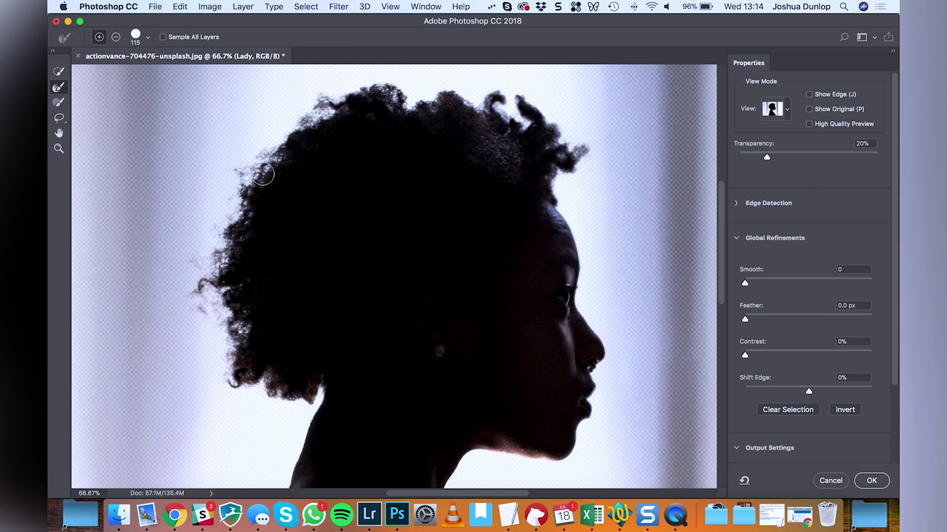
pyautogui.moveTo(291, 139)
pyautogui.mouseDown()
pyautogui.moveTo(317, 109)
pyautogui.moveTo(381, 90)
pyautogui.moveTo(412, 107)
pyautogui.moveTo(493, 102)
pyautogui.moveTo(530, 115)
pyautogui.moveTo(556, 193)
pyautogui.mouseUp()
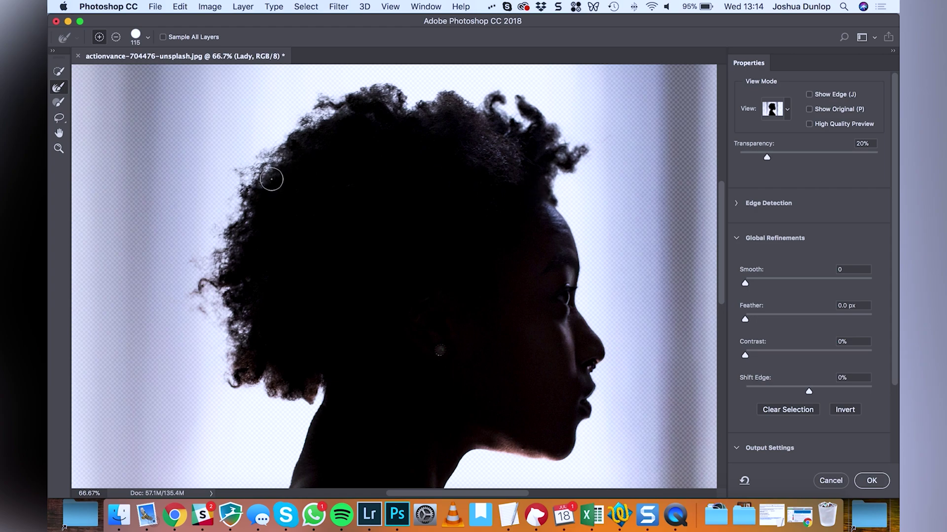
# Step: Examine the refined edge of the curls at the back of the head up close
pyautogui.press('z')
pyautogui.click(221, 225)
pyautogui.click(220, 226)
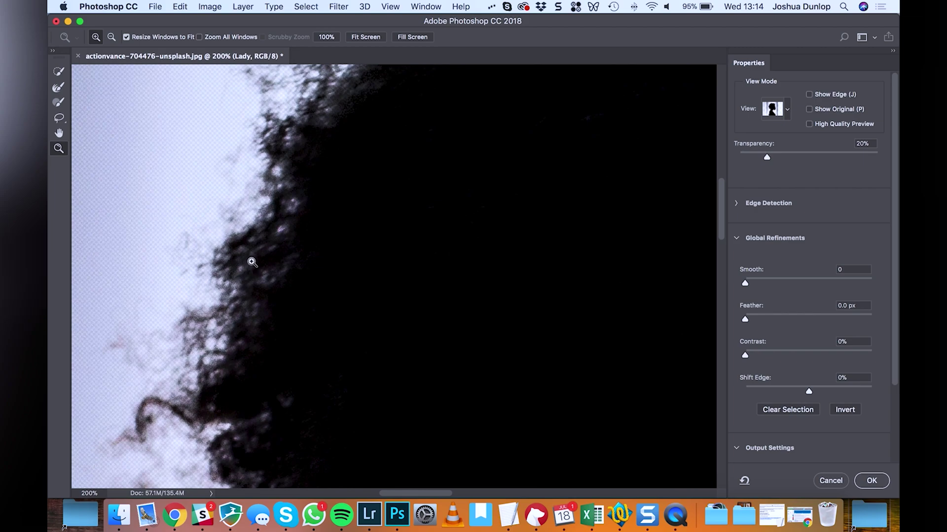
pyautogui.scroll(-5, 230, 344)
pyautogui.scroll(-2, 232, 344)
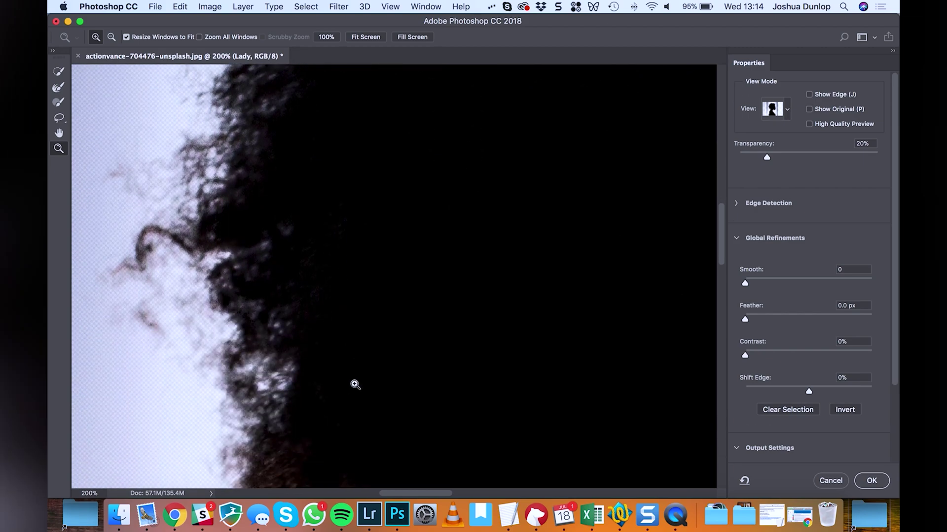
pyautogui.hscroll(-2, 235, 335)
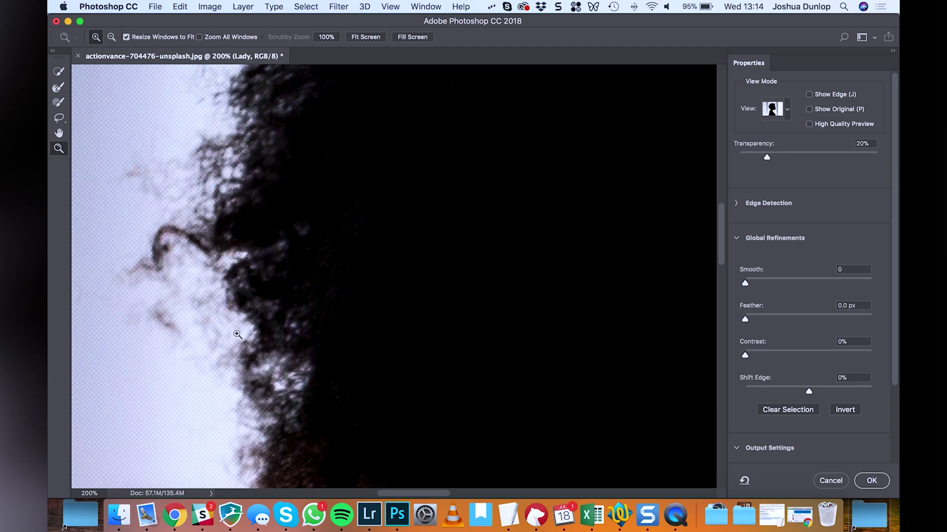
pyautogui.keyDown('alt'); pyautogui.click(248, 296); pyautogui.keyUp('alt')
pyautogui.click(247, 296)
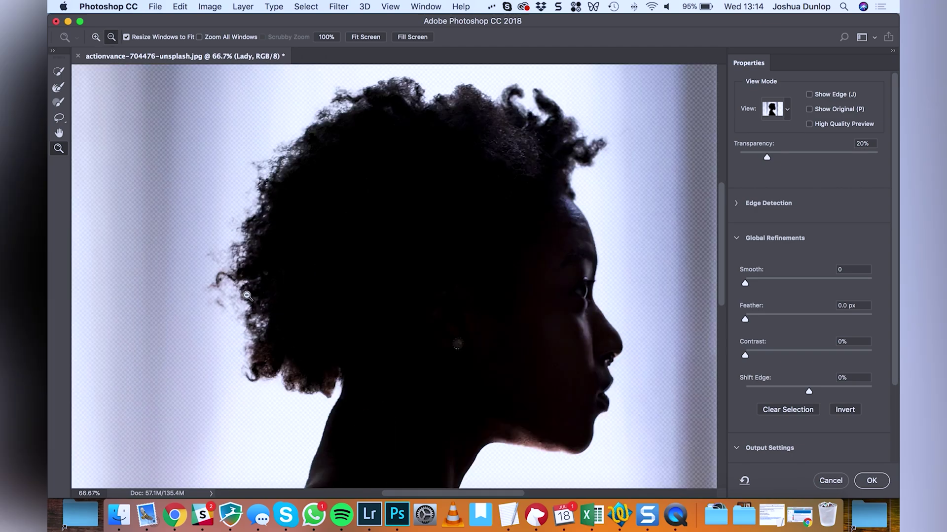
# Step: Output the refined selection of the woman to a new layer with a layer mask, leaving the Select and Mask workspace
pyautogui.click(248, 296)
pyautogui.keyDown('alt'); pyautogui.click(293, 289); pyautogui.keyUp('alt')
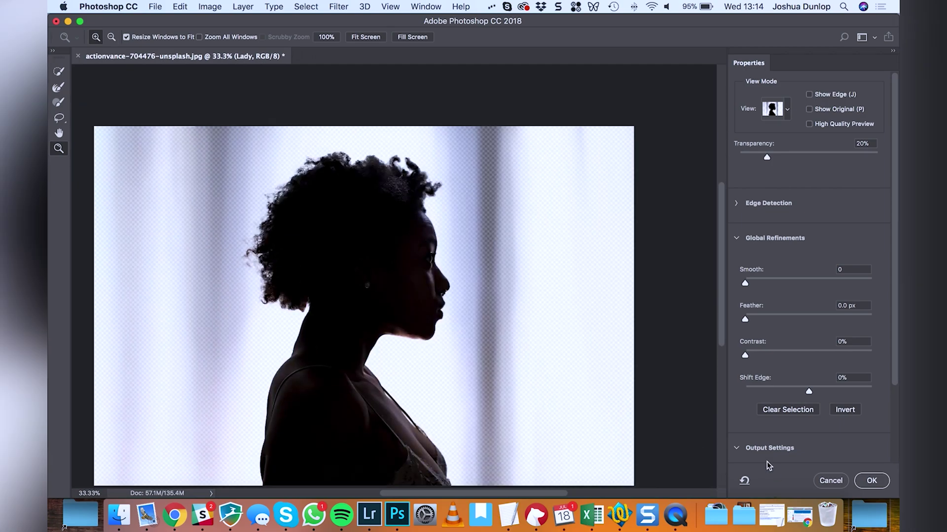
pyautogui.click(737, 449)
pyautogui.scroll(-1, 739, 449)
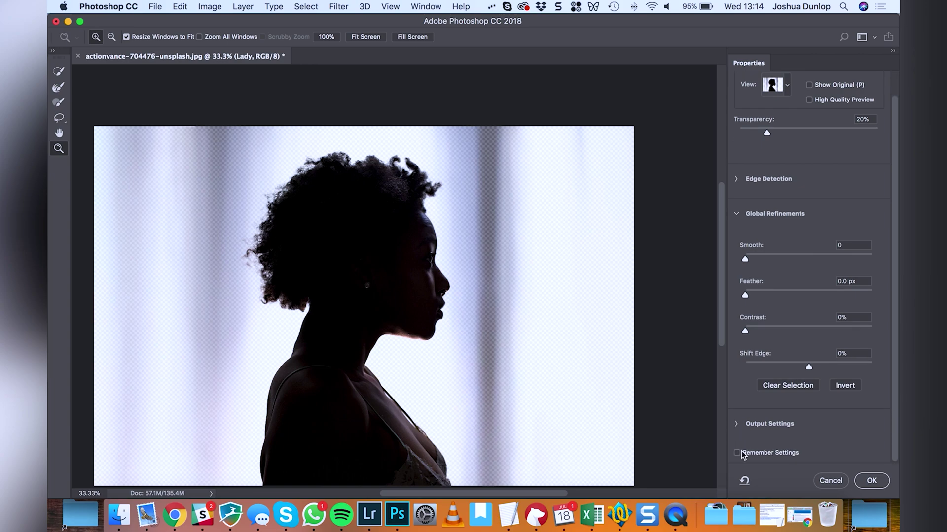
pyautogui.click(737, 424)
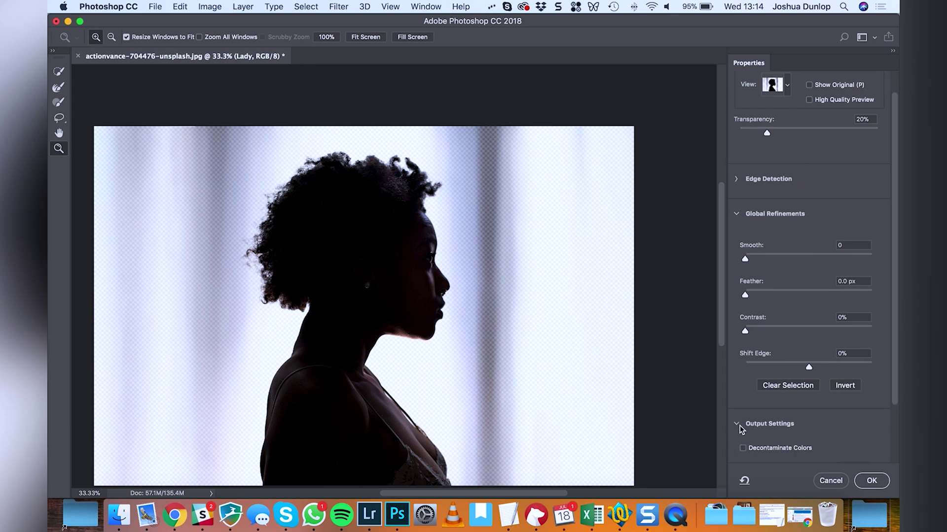
pyautogui.scroll(-3, 739, 429)
pyautogui.click(800, 429)
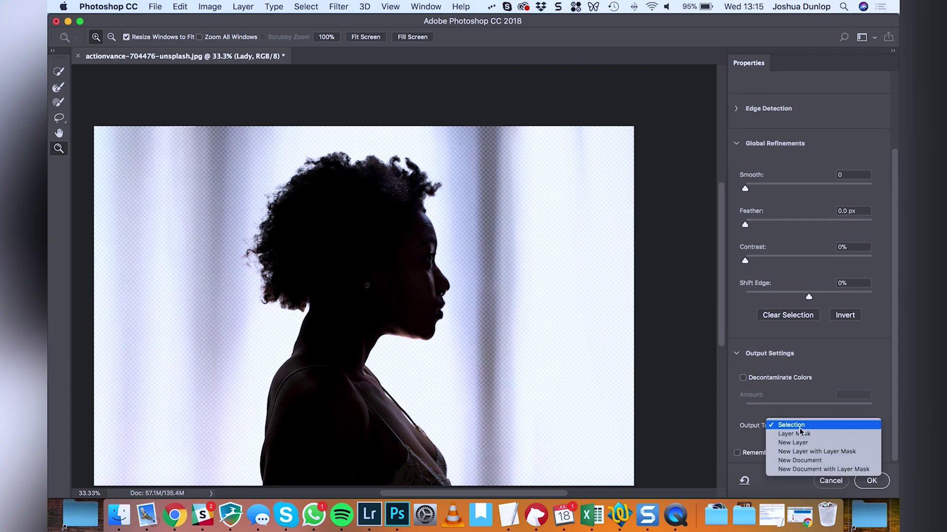
pyautogui.click(835, 453)
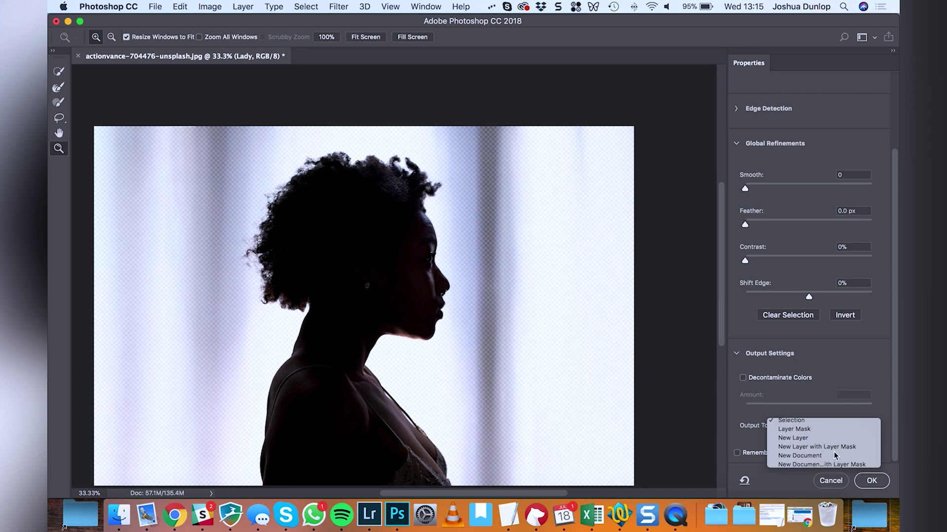
pyautogui.click(870, 479)
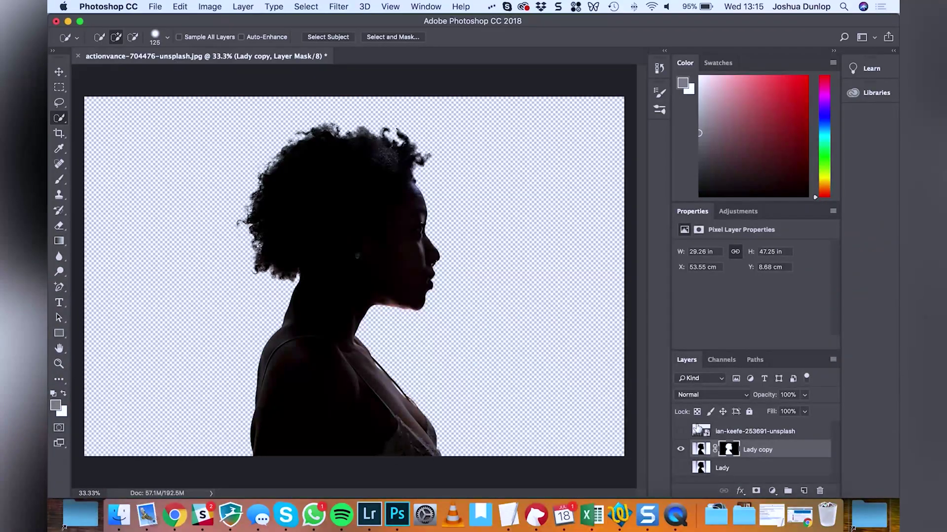
# Step: With the forest layer hidden, add a pink solid color fill layer and place it beneath the masked Lady copy layer
pyautogui.click(681, 432)
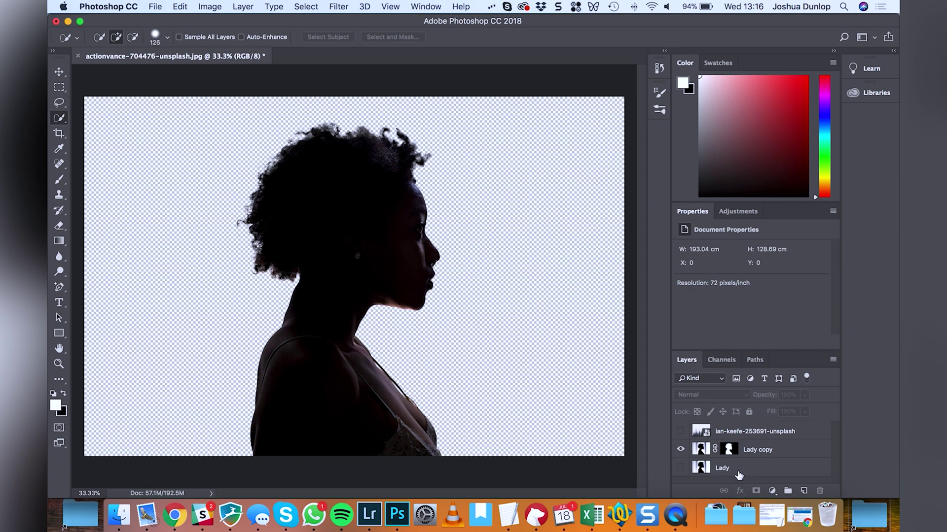
pyautogui.click(241, 7)
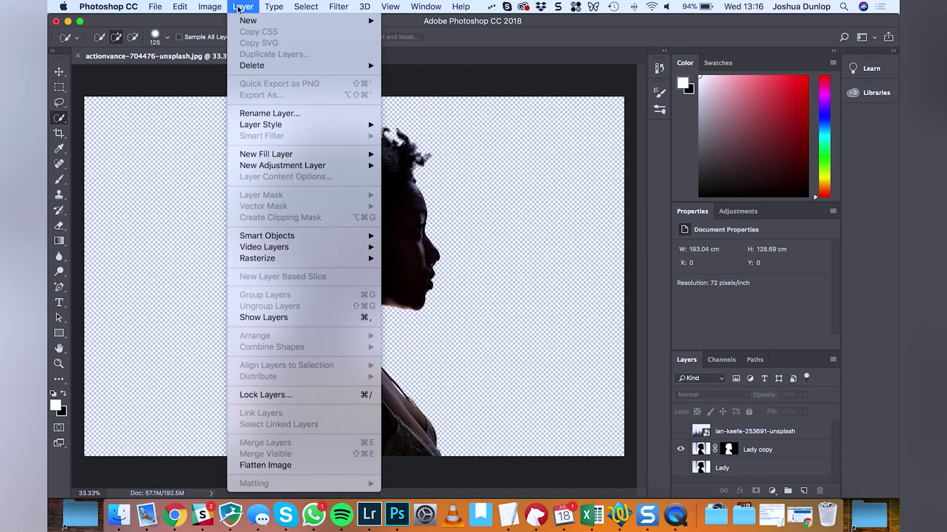
pyautogui.moveTo(298, 152)
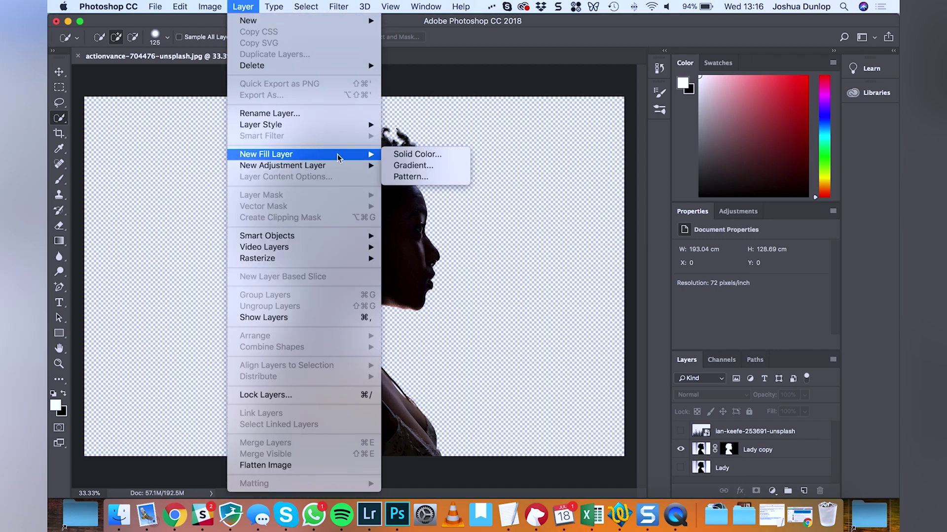
pyautogui.click(409, 156)
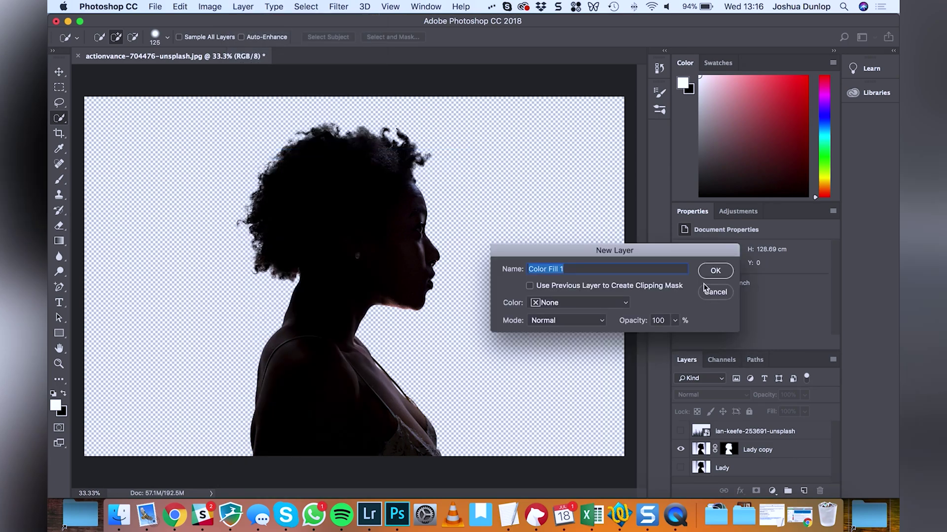
pyautogui.click(715, 271)
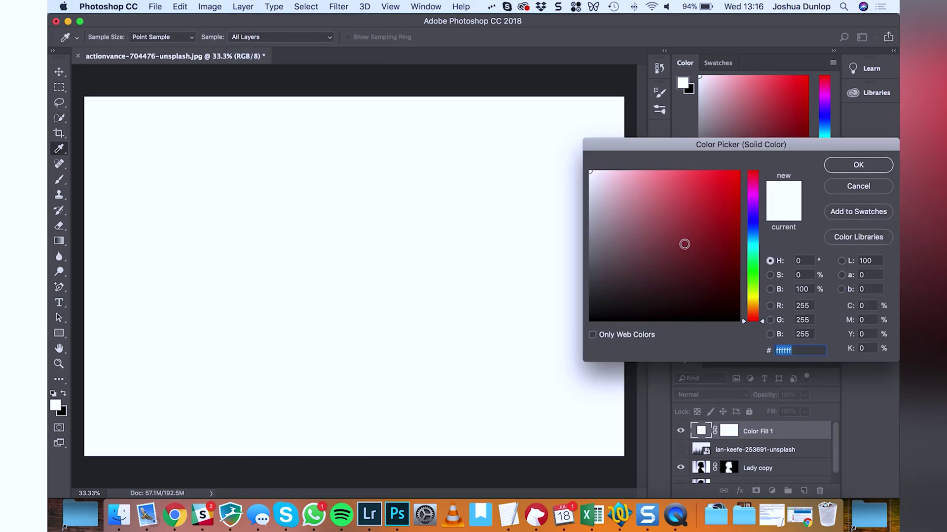
pyautogui.moveTo(648, 182)
pyautogui.mouseDown()
pyautogui.moveTo(670, 181)
pyautogui.moveTo(653, 179)
pyautogui.mouseUp()
pyautogui.click(858, 165)
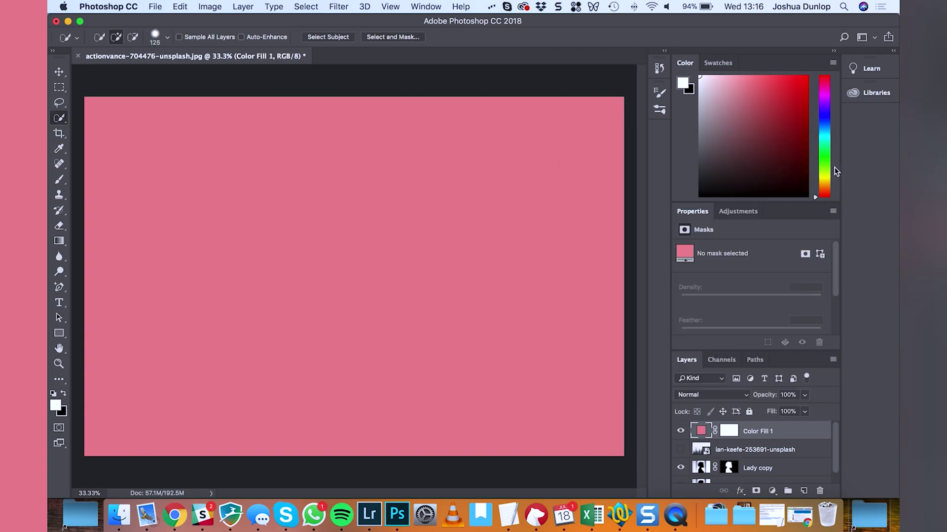
pyautogui.moveTo(701, 431); pyautogui.dragTo(703, 474)
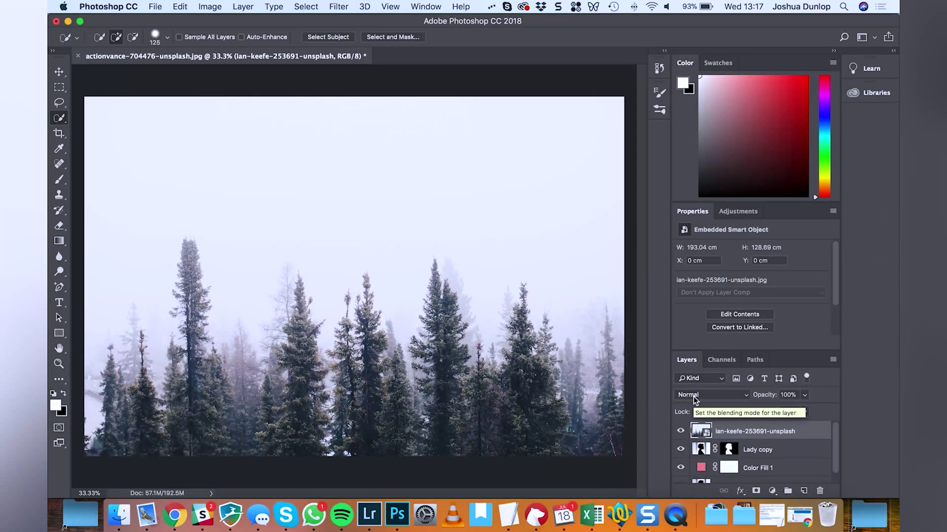
# Step: Set the forest layer's blend mode to Multiply and scale the layer down proportionally to 66.07% with Free Transform
pyautogui.click(694, 396)
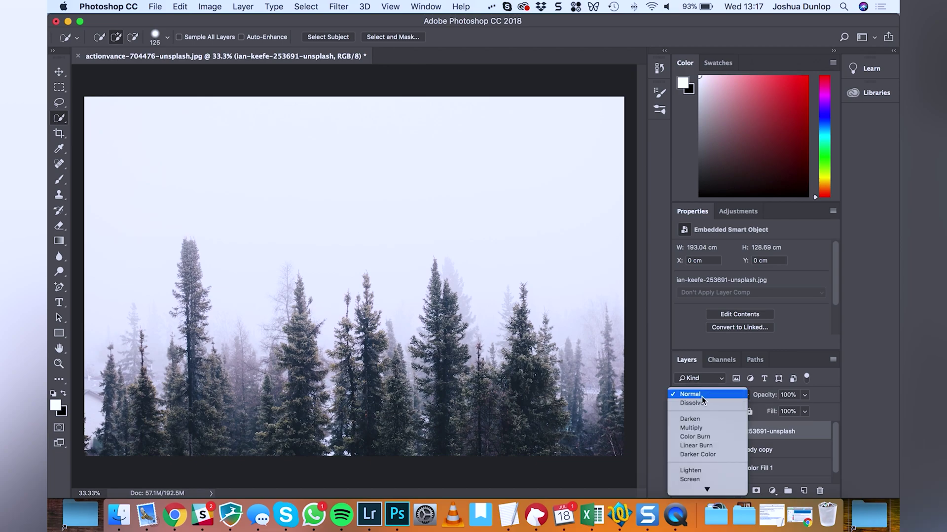
pyautogui.click(718, 428)
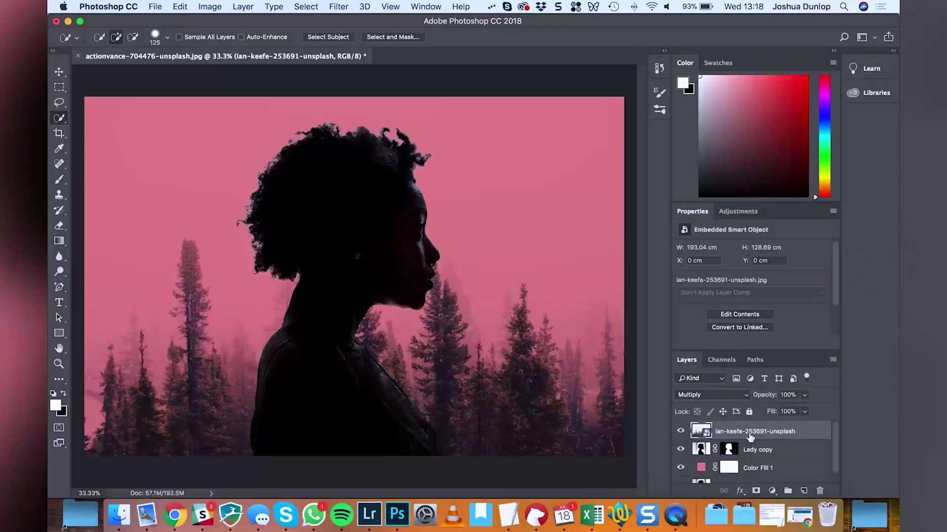
pyautogui.press('super+t')
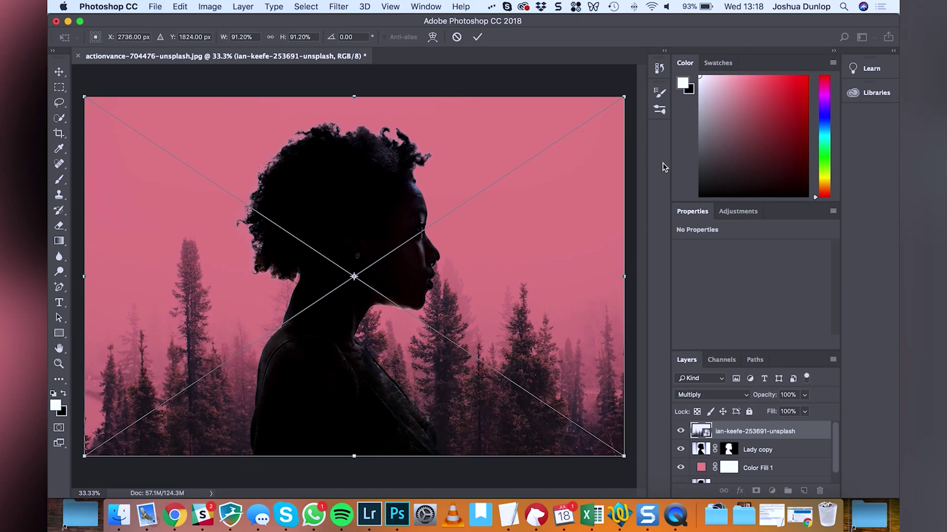
pyautogui.moveTo(624, 96); pyautogui.dragTo(475, 157)
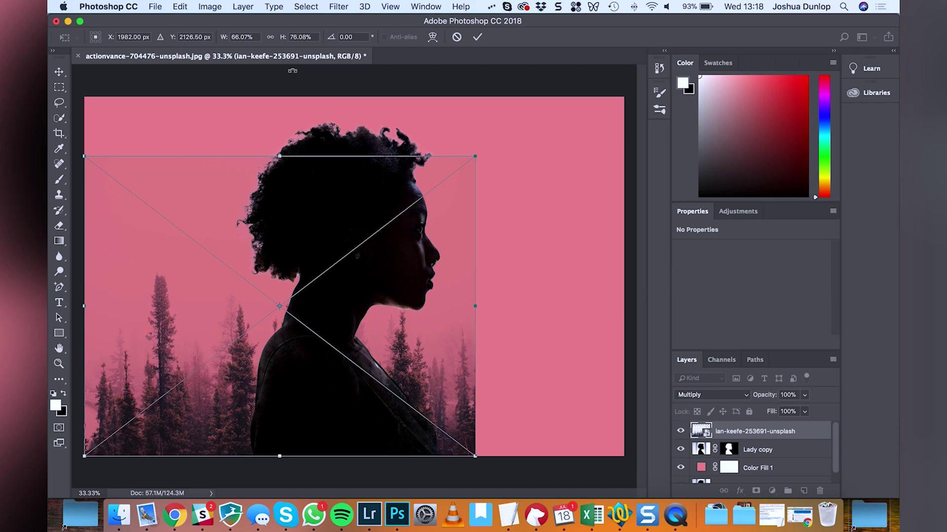
pyautogui.click(270, 37)
# Step: Rotate the forest layer to -40.62° and position it so the trees extend outward from the back of the woman's head
pyautogui.moveTo(330, 172); pyautogui.dragTo(388, 121)
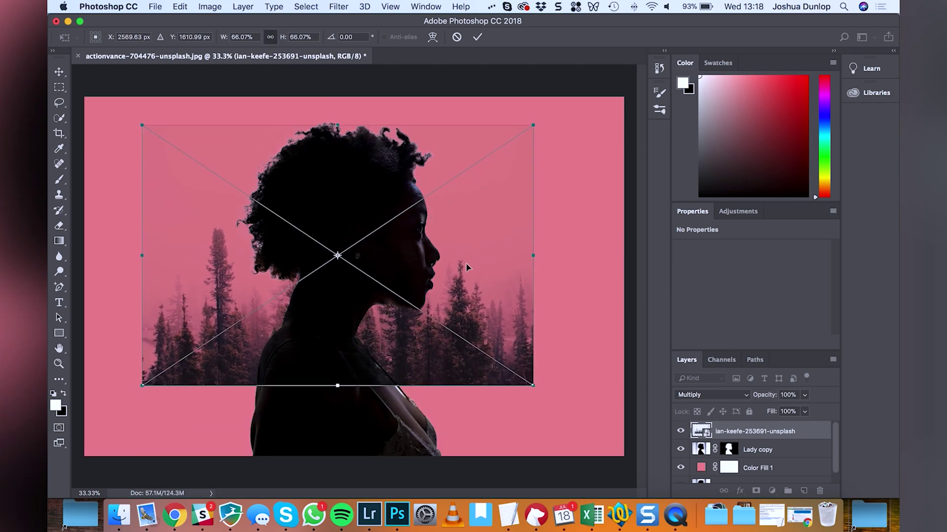
pyautogui.moveTo(537, 399); pyautogui.dragTo(577, 249)
pyautogui.moveTo(423, 237); pyautogui.dragTo(345, 196)
pyautogui.moveTo(102, 409); pyautogui.dragTo(116, 417)
pyautogui.moveTo(196, 333)
pyautogui.mouseDown()
pyautogui.moveTo(201, 344)
pyautogui.moveTo(187, 338)
pyautogui.moveTo(195, 340)
pyautogui.mouseUp()
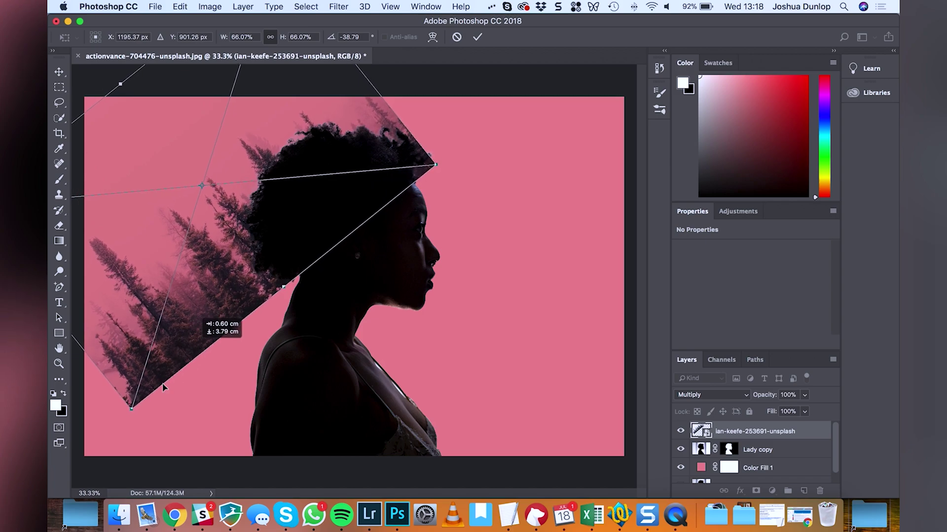
pyautogui.moveTo(122, 417); pyautogui.dragTo(127, 422)
pyautogui.moveTo(154, 348); pyautogui.dragTo(149, 363)
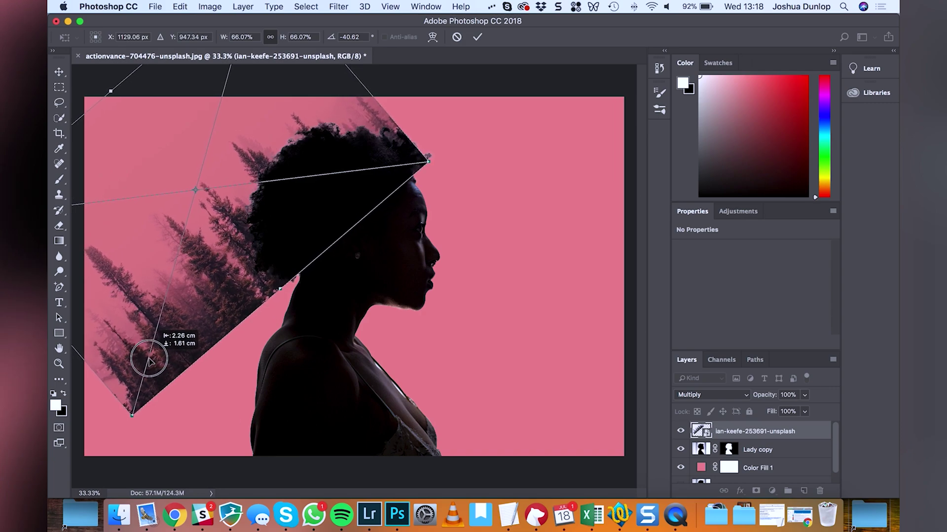
pyautogui.moveTo(149, 362); pyautogui.dragTo(150, 363)
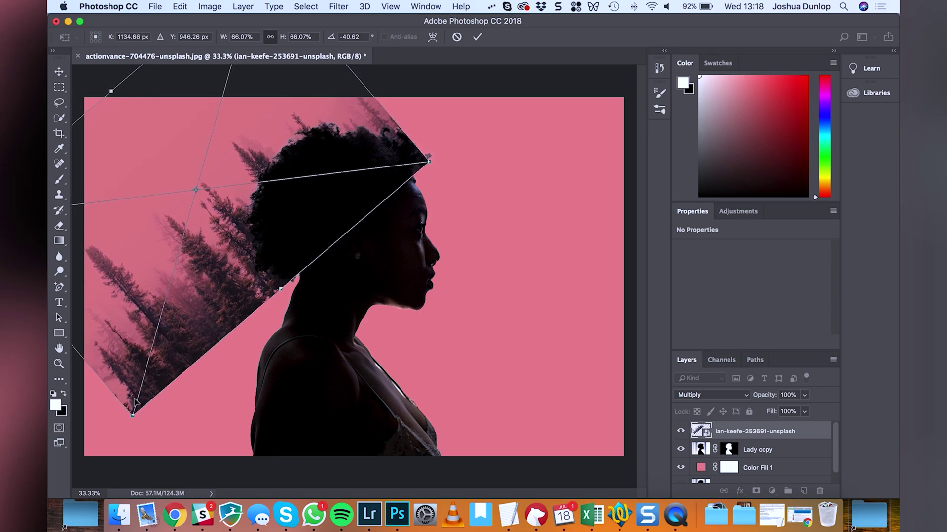
# Step: Scale the rotated forest layer down to 63.24%, realign it with the back of the hair, and apply the transform
pyautogui.moveTo(132, 415); pyautogui.dragTo(147, 385)
pyautogui.moveTo(153, 347); pyautogui.dragTo(160, 356)
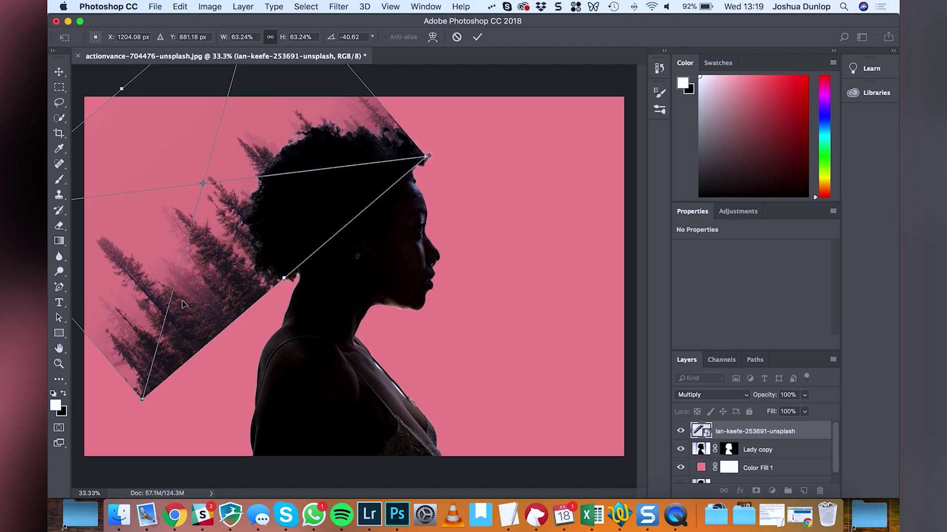
pyautogui.press('Return')
pyautogui.press('w')
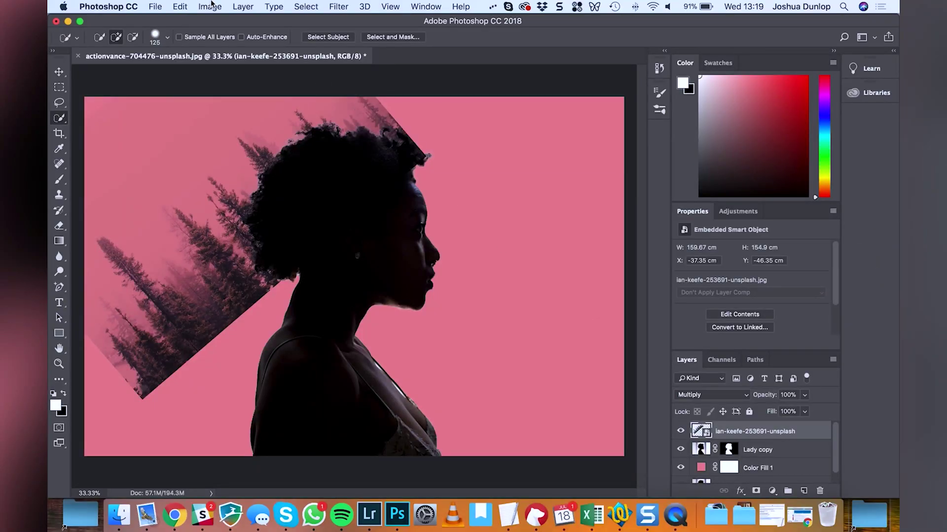
# Step: Apply a Levels adjustment to the forest layer with the shadow input at 24 and a lowered highlight input to clear the sky
pyautogui.click(211, 6)
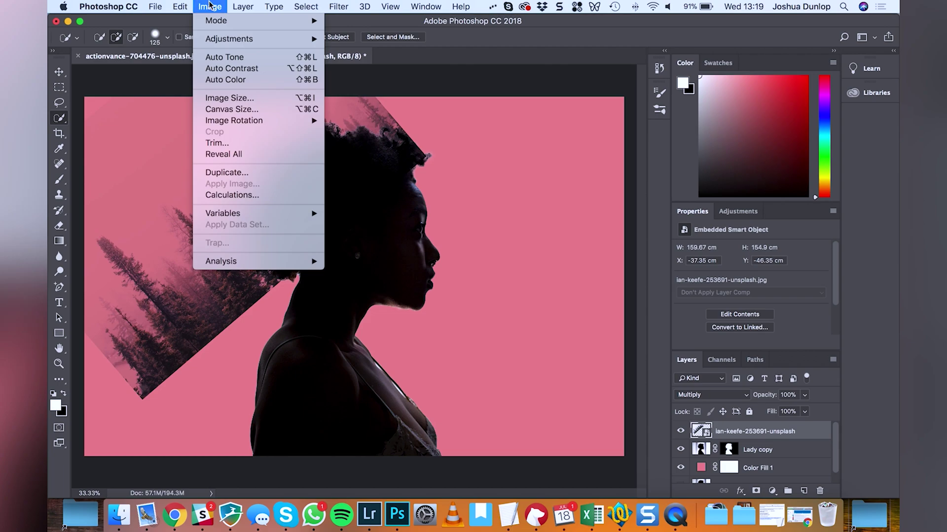
pyautogui.moveTo(225, 39)
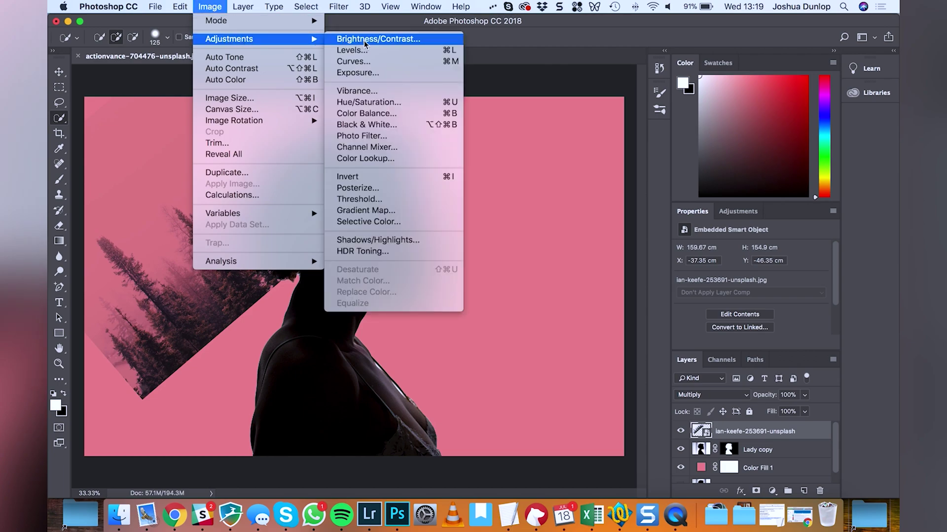
pyautogui.click(514, 94)
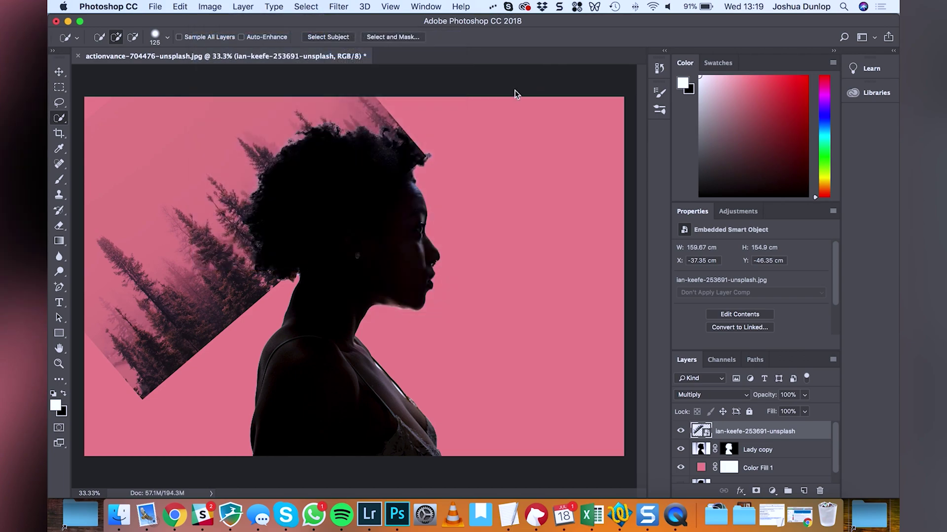
pyautogui.moveTo(370, 247); pyautogui.dragTo(383, 247)
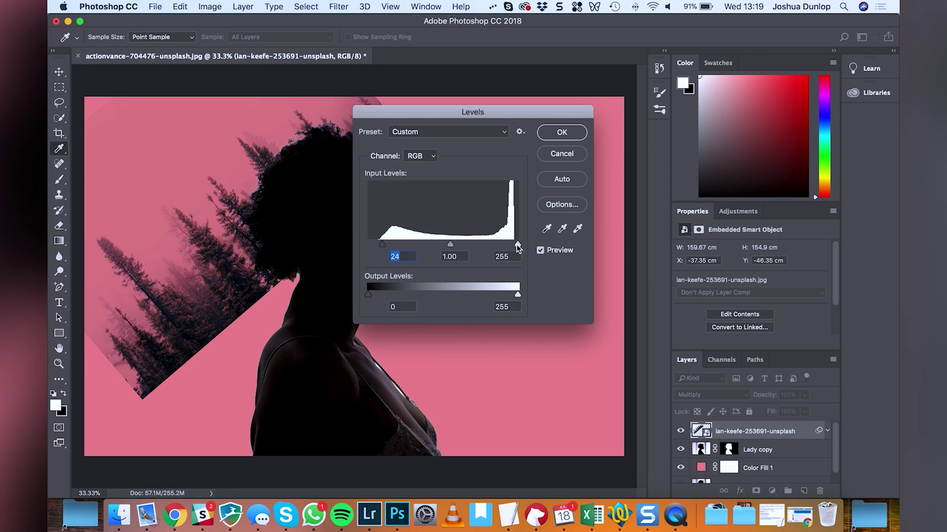
pyautogui.moveTo(518, 246); pyautogui.dragTo(504, 246)
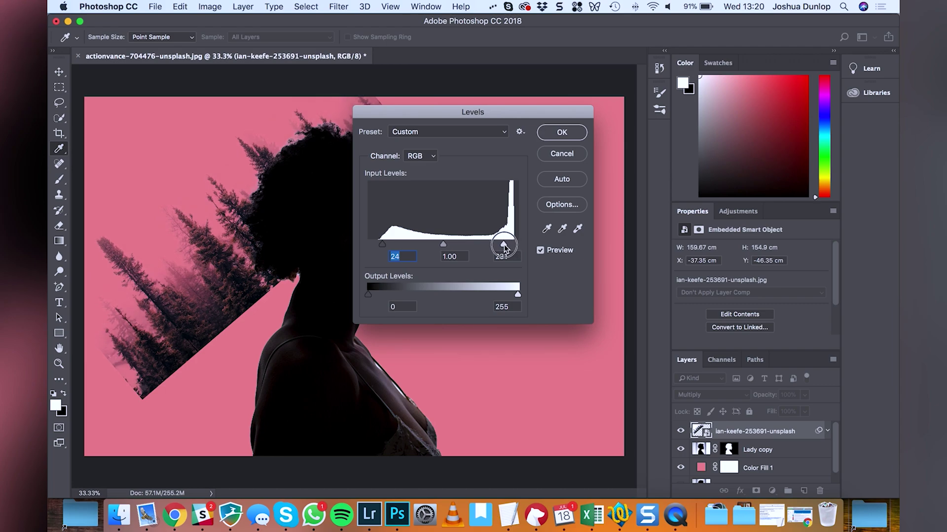
pyautogui.moveTo(507, 245); pyautogui.dragTo(504, 244)
pyautogui.moveTo(503, 245); pyautogui.dragTo(498, 246)
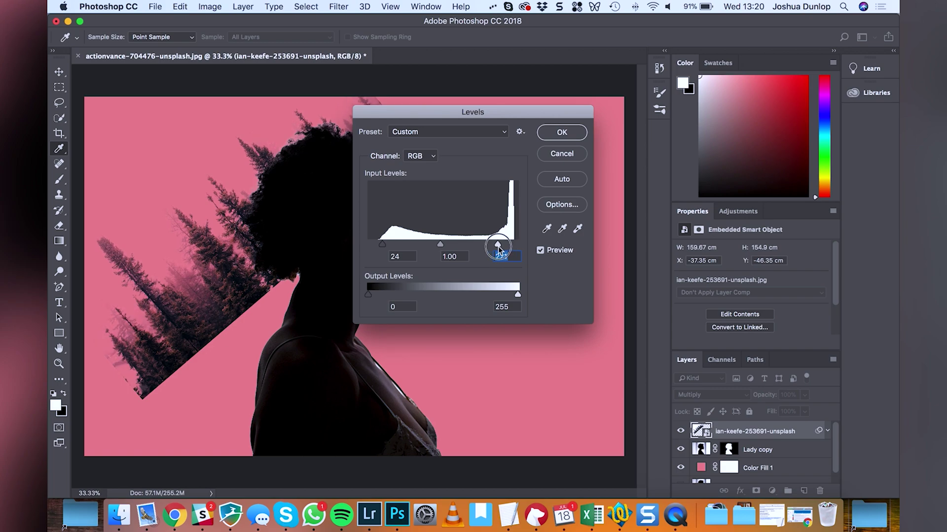
pyautogui.click(562, 133)
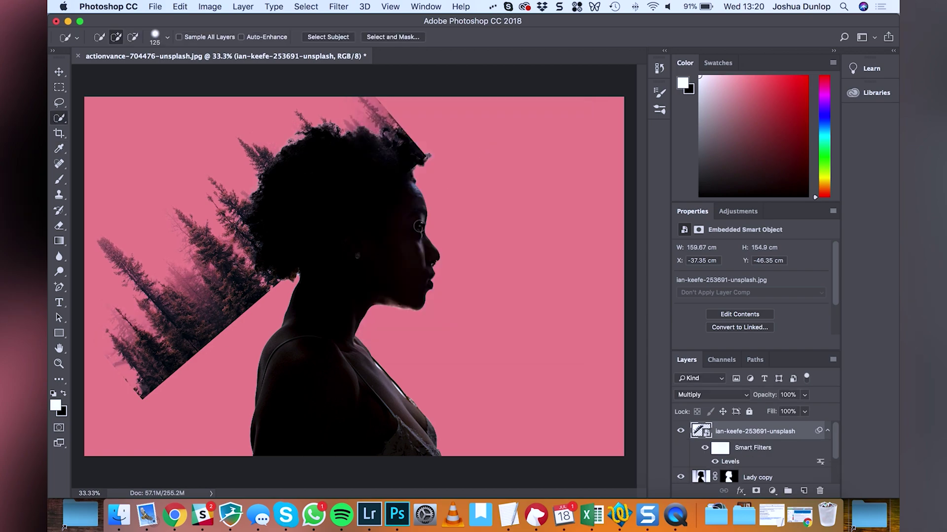
# Step: Apply a Selective Color adjustment to the forest layer with Black at -100% for Reds and -82% for Whites
pyautogui.click(210, 8)
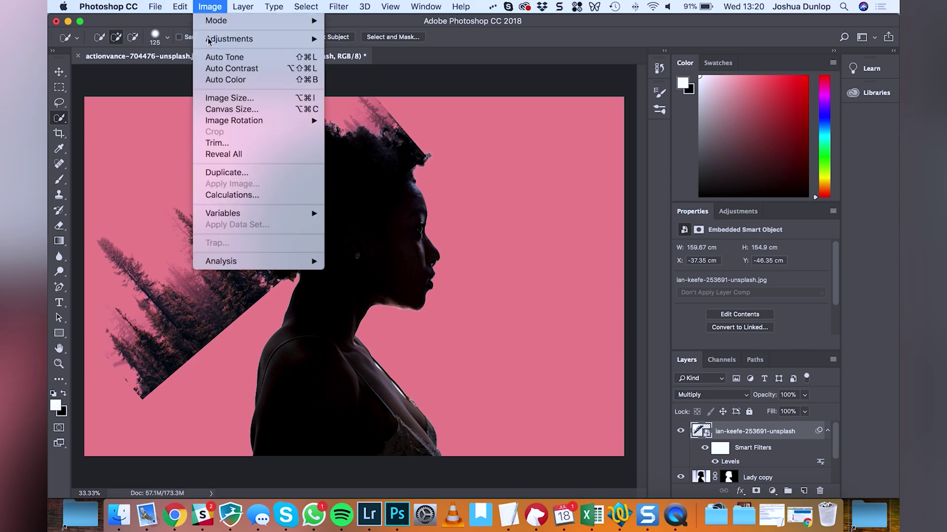
pyautogui.moveTo(216, 41)
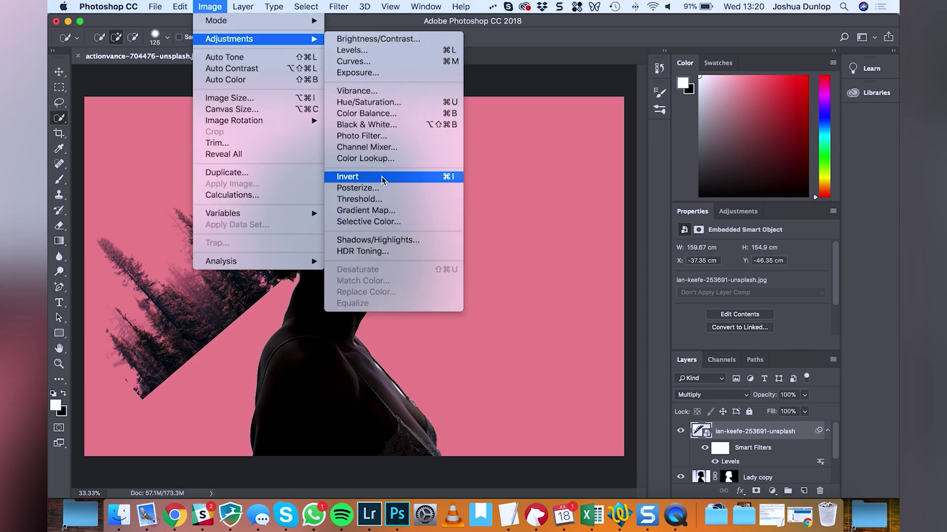
pyautogui.press('Escape')
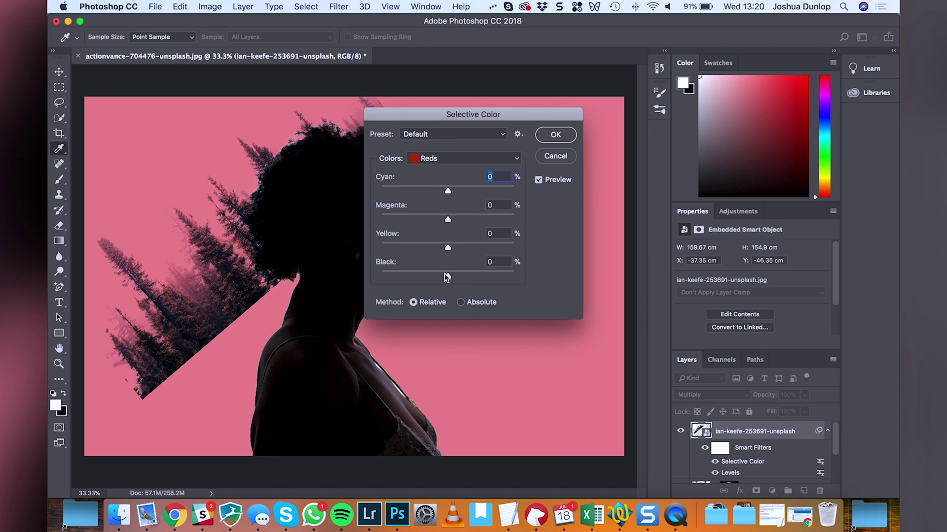
pyautogui.moveTo(447, 275); pyautogui.dragTo(338, 265)
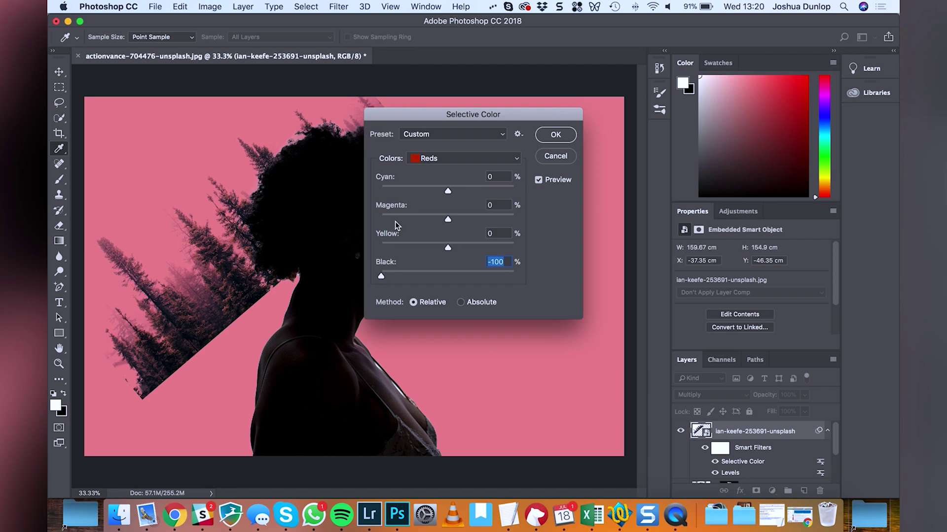
pyautogui.click(454, 158)
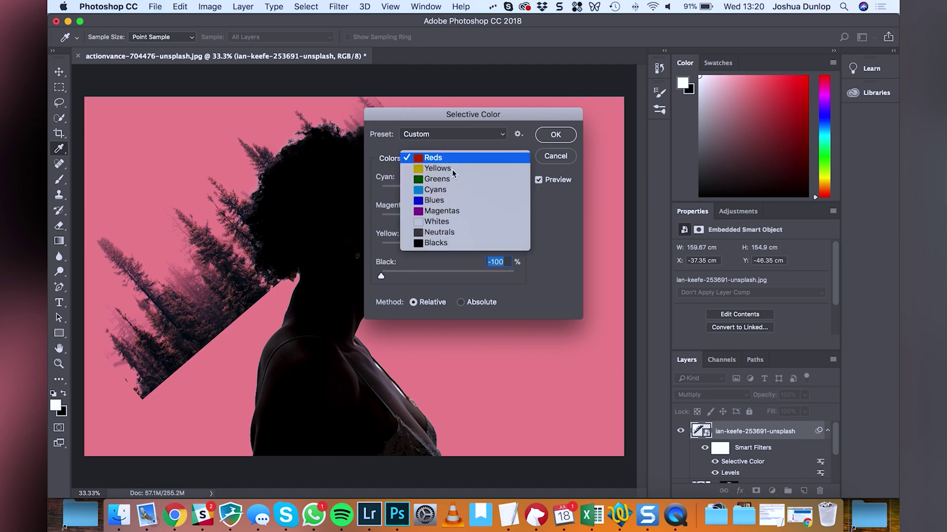
pyautogui.click(452, 242)
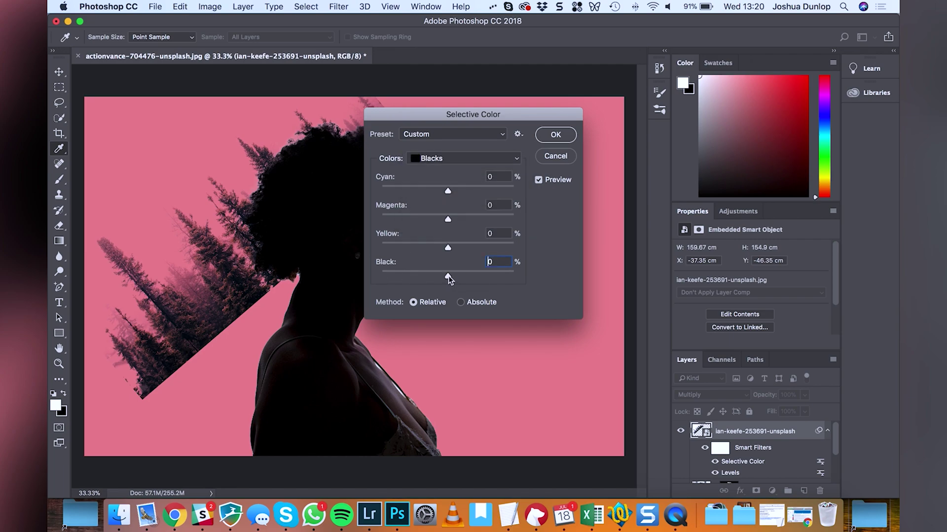
pyautogui.click(451, 159)
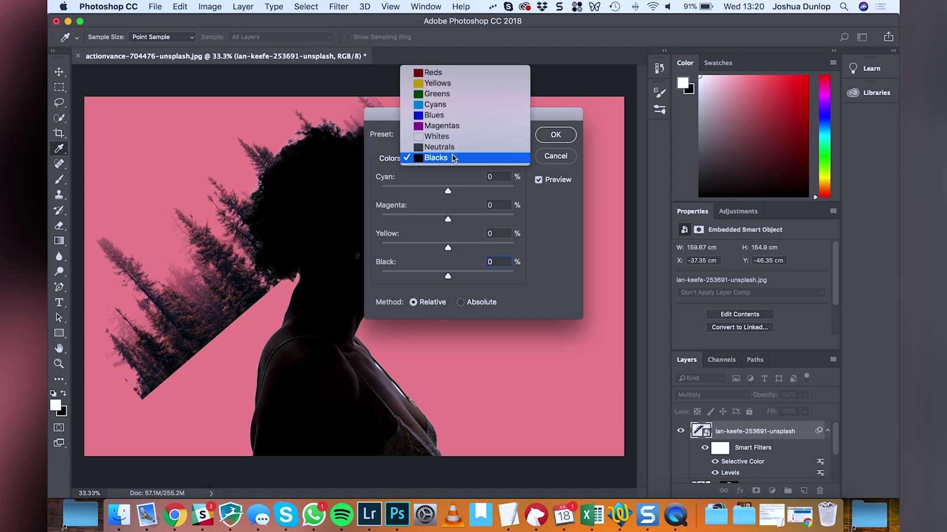
pyautogui.click(451, 138)
pyautogui.moveTo(450, 274); pyautogui.dragTo(393, 276)
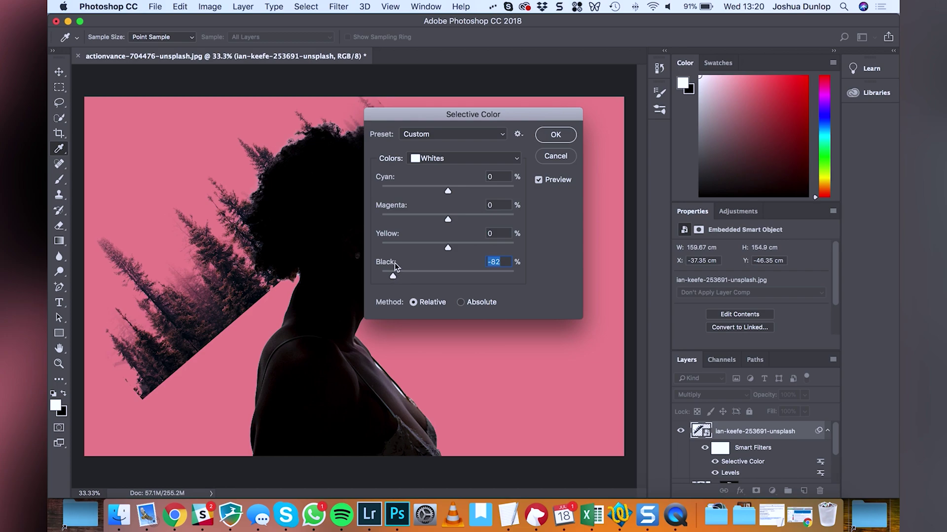
pyautogui.click(550, 138)
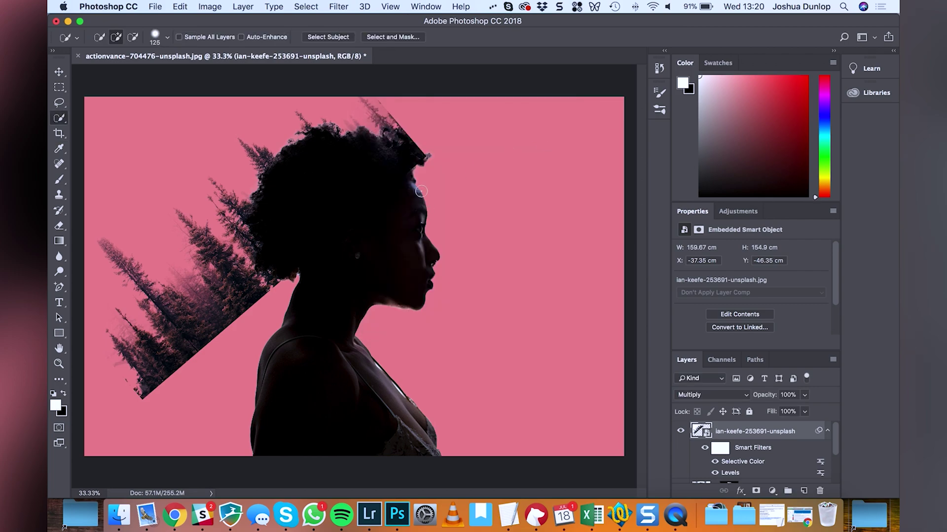
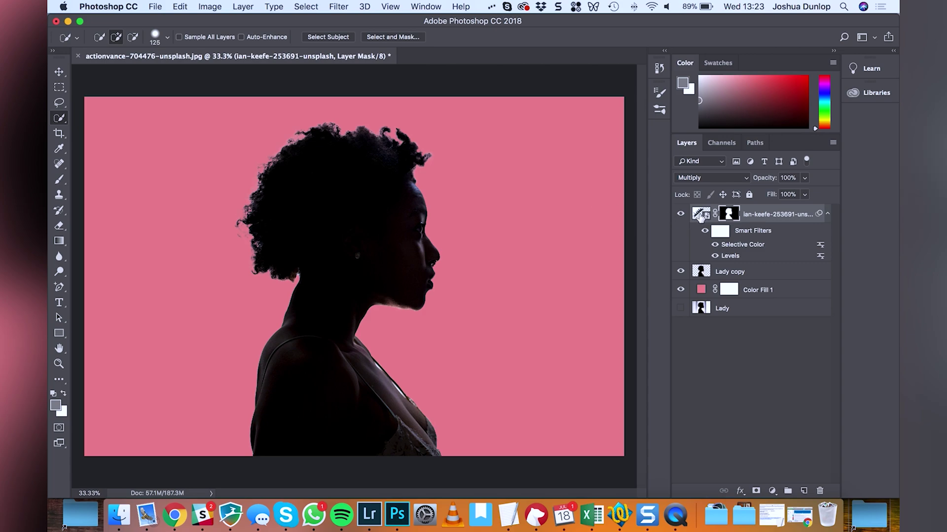
# Step: Check the masked forest without the Lady copy layer, and raise the Lady copy layer's brightness to 150 using Brightness/Contrast
pyautogui.click(681, 271)
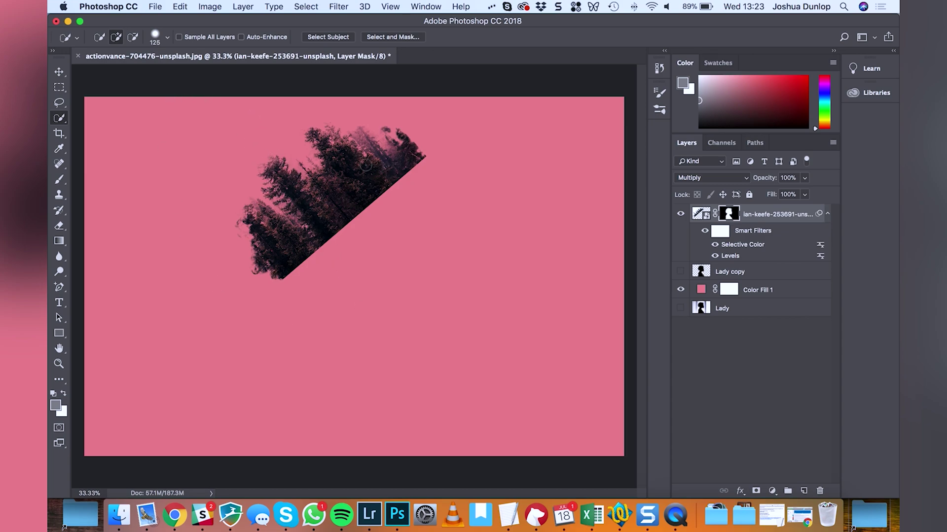
pyautogui.click(681, 271)
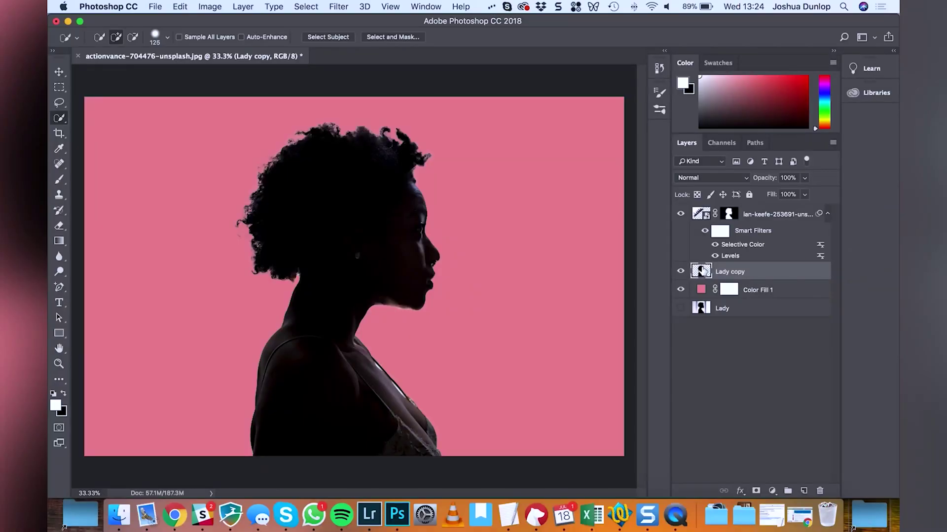
pyautogui.click(220, 6)
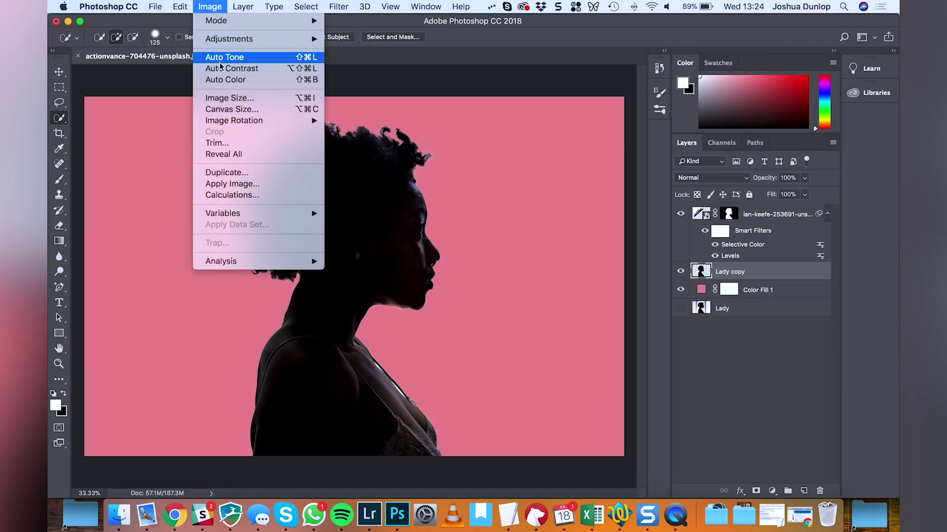
pyautogui.moveTo(300, 44)
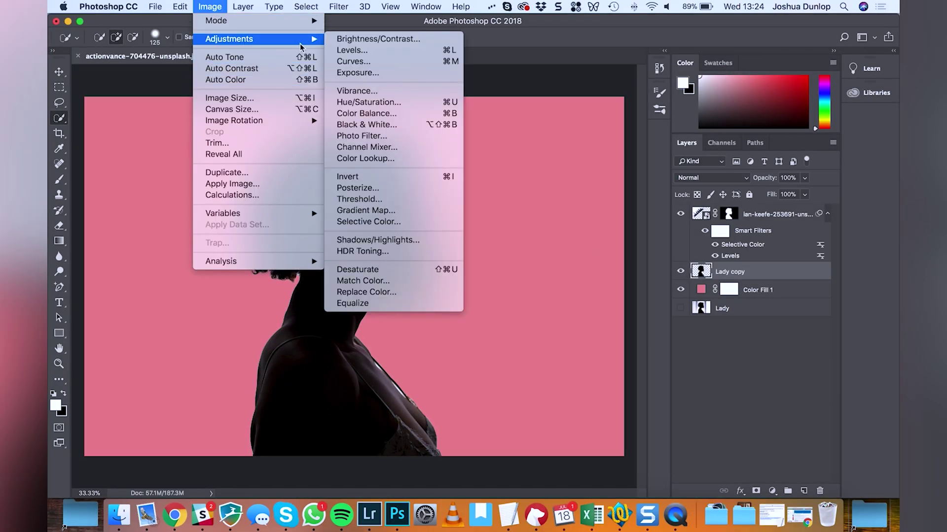
pyautogui.click(362, 42)
pyautogui.moveTo(565, 172); pyautogui.dragTo(649, 179)
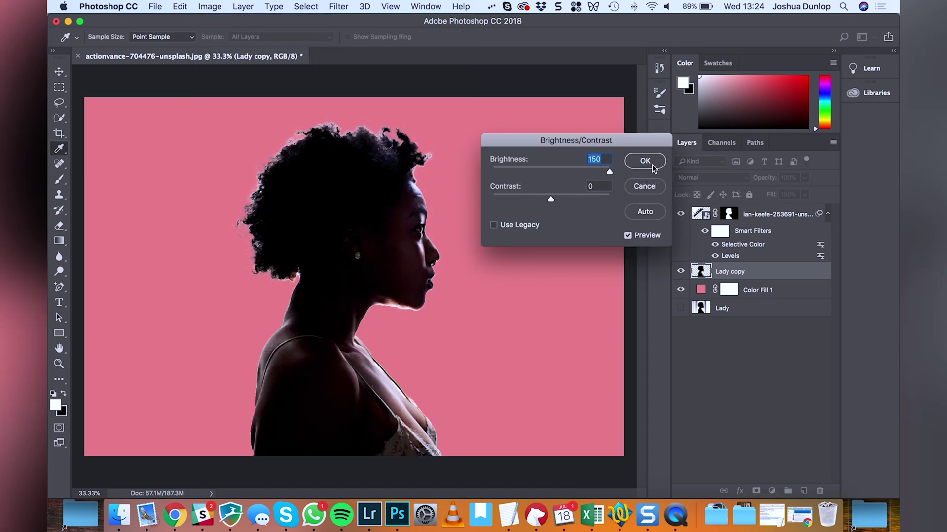
pyautogui.click(645, 161)
pyautogui.press('w')
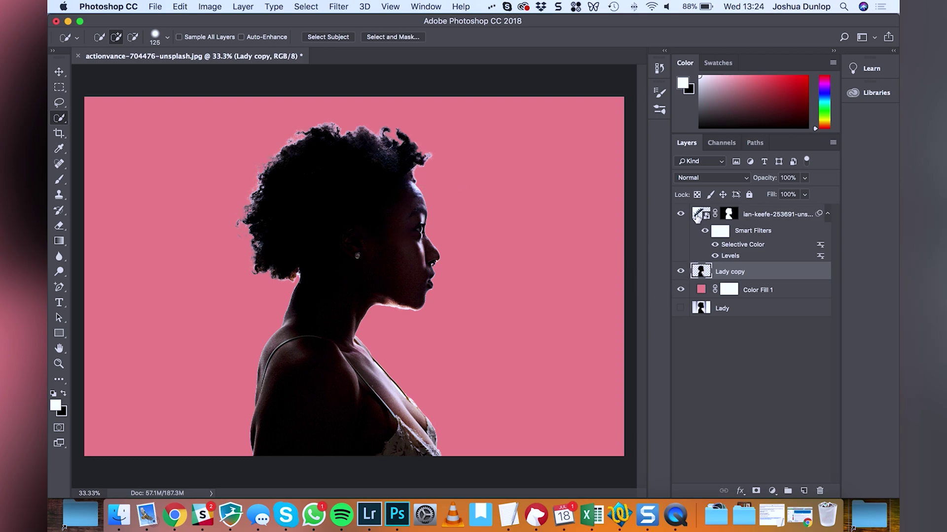
# Step: Load the forest layer's outline as a selection and add a Reveal All layer mask to the Lady copy layer
pyautogui.click(697, 215)
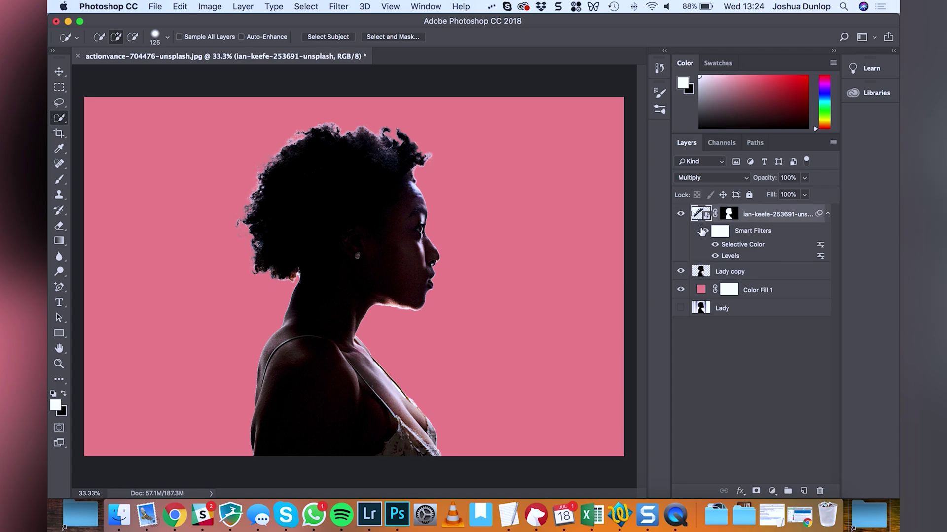
pyautogui.moveTo(702, 220); pyautogui.dragTo(700, 218)
pyautogui.click(704, 274)
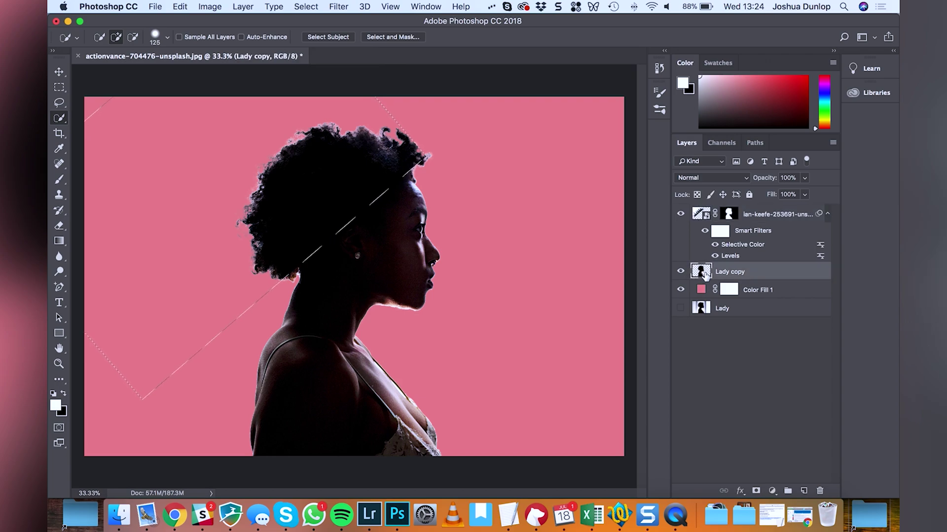
pyautogui.rightClick(706, 275)
pyautogui.press('Escape')
pyautogui.click(240, 6)
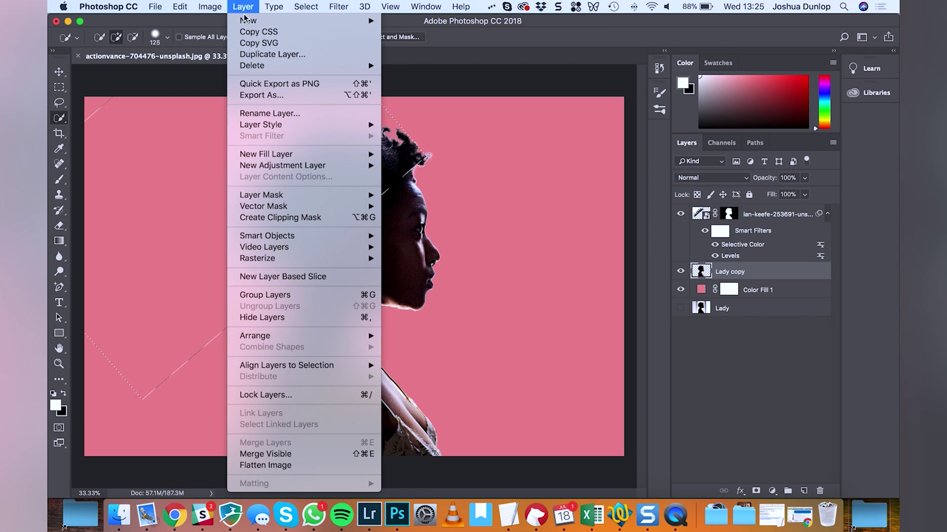
pyautogui.moveTo(315, 205)
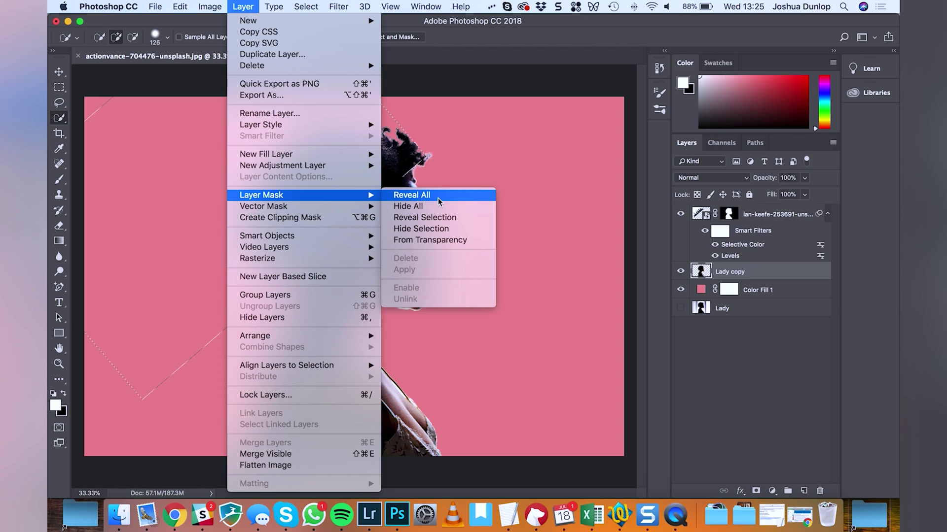
pyautogui.click(438, 197)
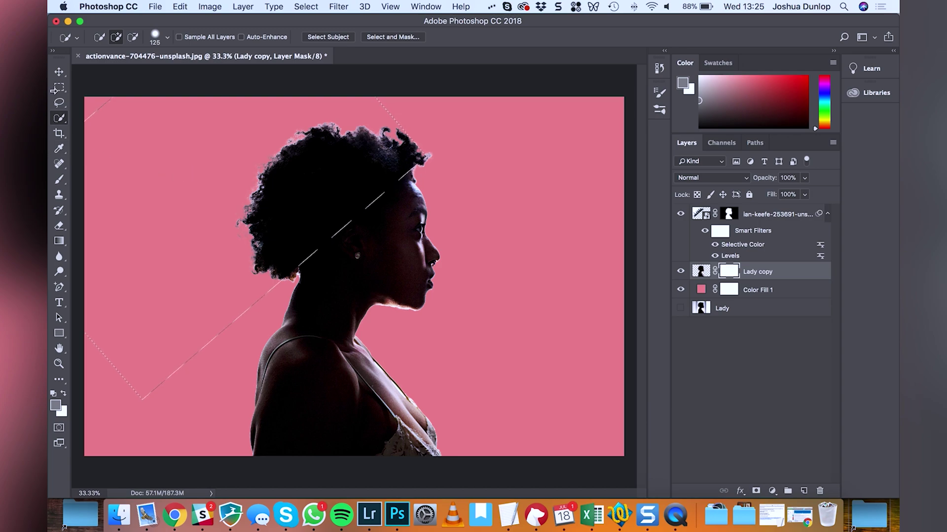
# Step: Paint black on the Lady copy mask with a 600 px brush, hiding the hair inside the selection, and deselect
pyautogui.click(61, 183)
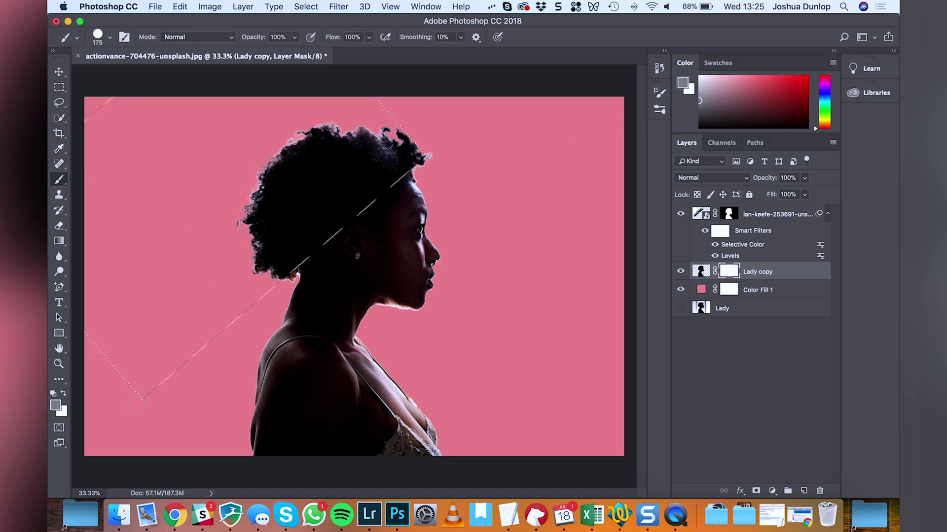
pyautogui.click(54, 394)
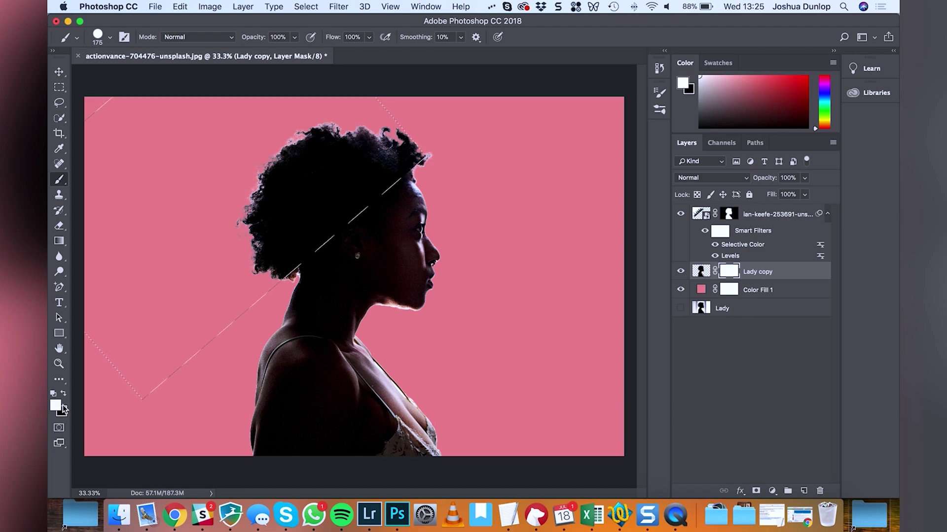
pyautogui.click(61, 410)
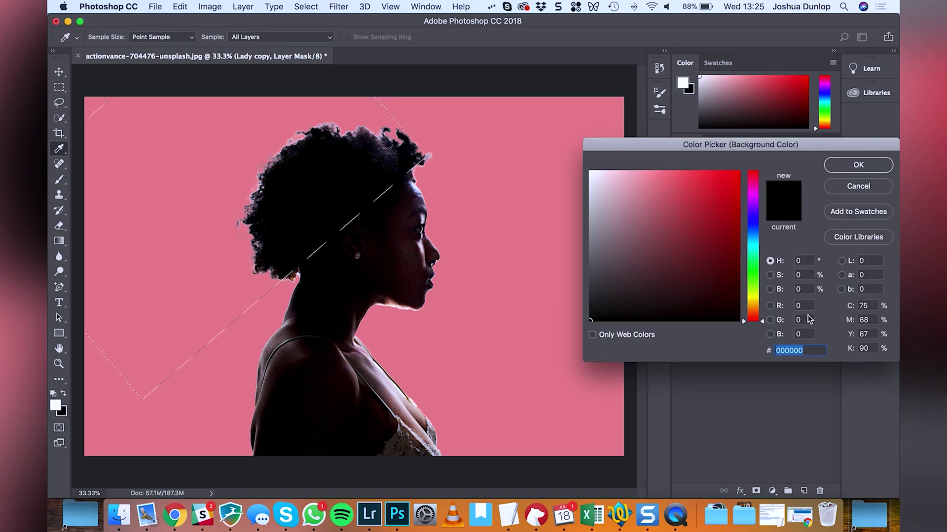
pyautogui.click(844, 165)
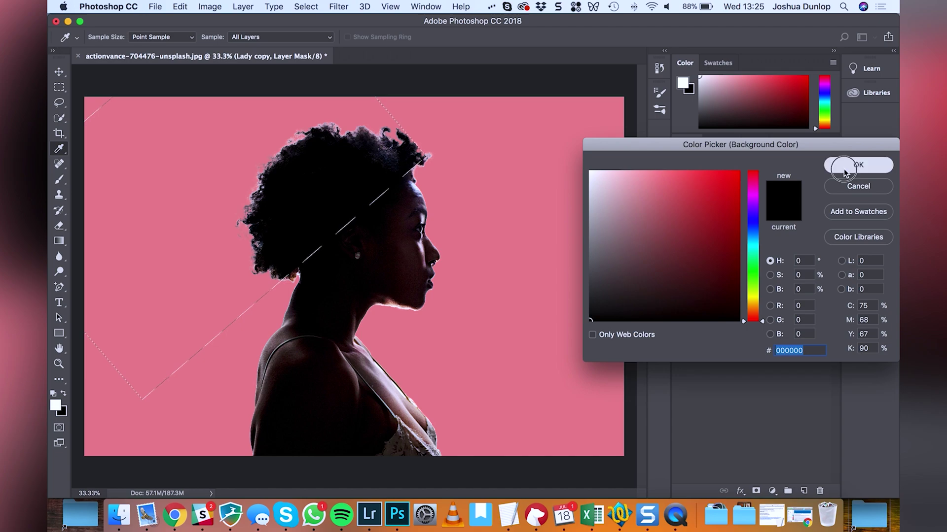
pyautogui.click(63, 393)
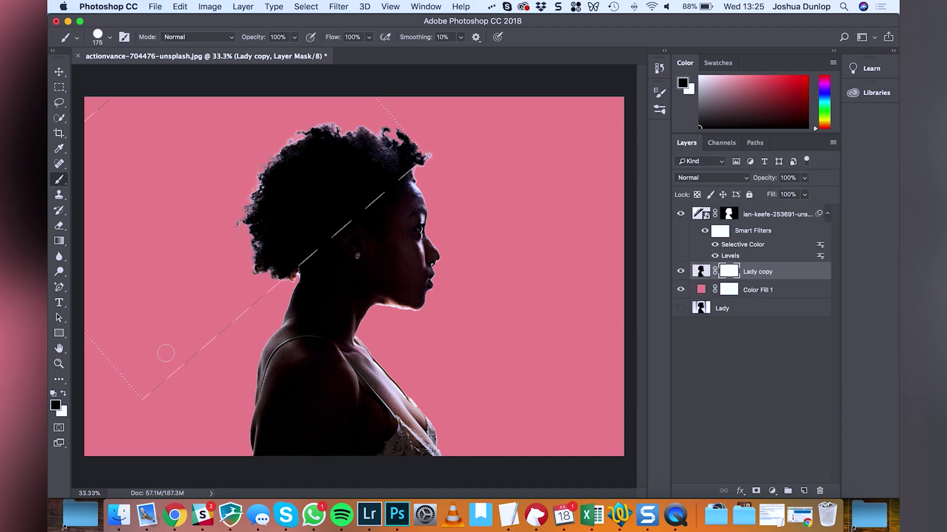
pyautogui.press(']')
pyautogui.press(']')
pyautogui.press(']')
pyautogui.press(']')
pyautogui.press(']')
pyautogui.press(']')
pyautogui.moveTo(302, 191)
pyautogui.mouseDown()
pyautogui.moveTo(317, 186)
pyautogui.moveTo(313, 174)
pyautogui.moveTo(285, 163)
pyautogui.moveTo(340, 148)
pyautogui.moveTo(268, 197)
pyautogui.moveTo(261, 212)
pyautogui.moveTo(282, 196)
pyautogui.moveTo(268, 231)
pyautogui.moveTo(361, 190)
pyautogui.moveTo(279, 236)
pyautogui.moveTo(385, 168)
pyautogui.moveTo(298, 154)
pyautogui.mouseUp()
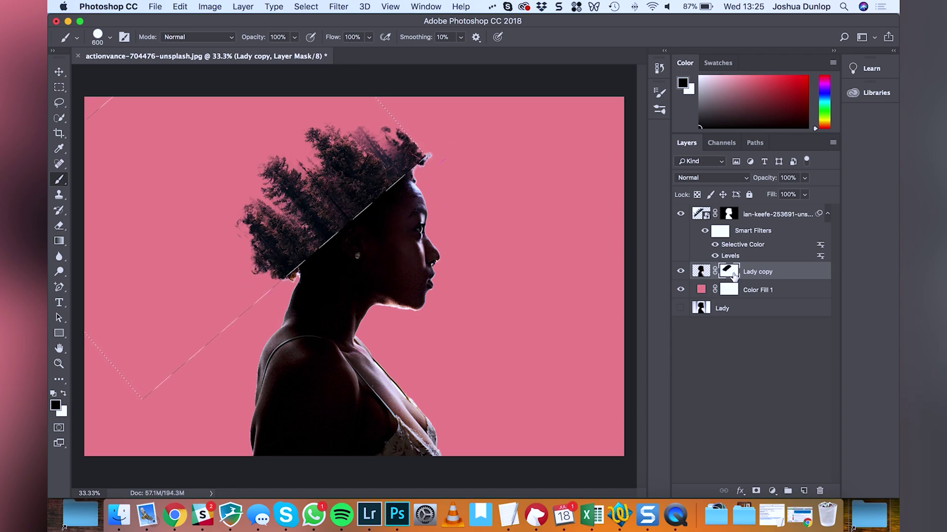
pyautogui.press('m')
pyautogui.click(416, 260)
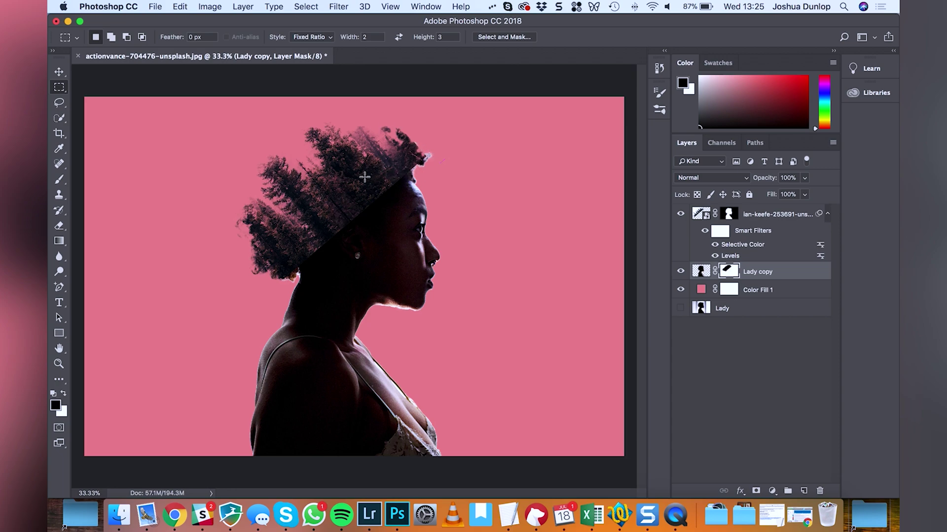
pyautogui.press('z')
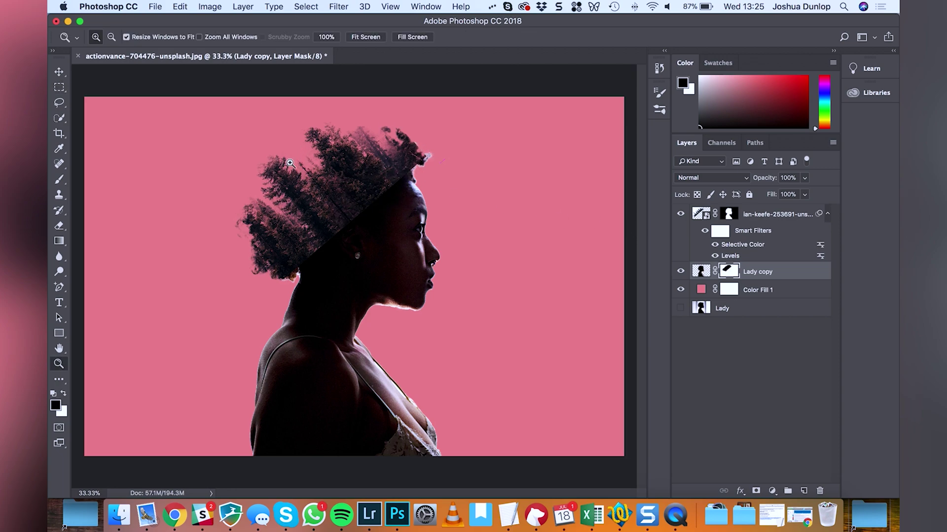
pyautogui.click(267, 190)
pyautogui.click(249, 173)
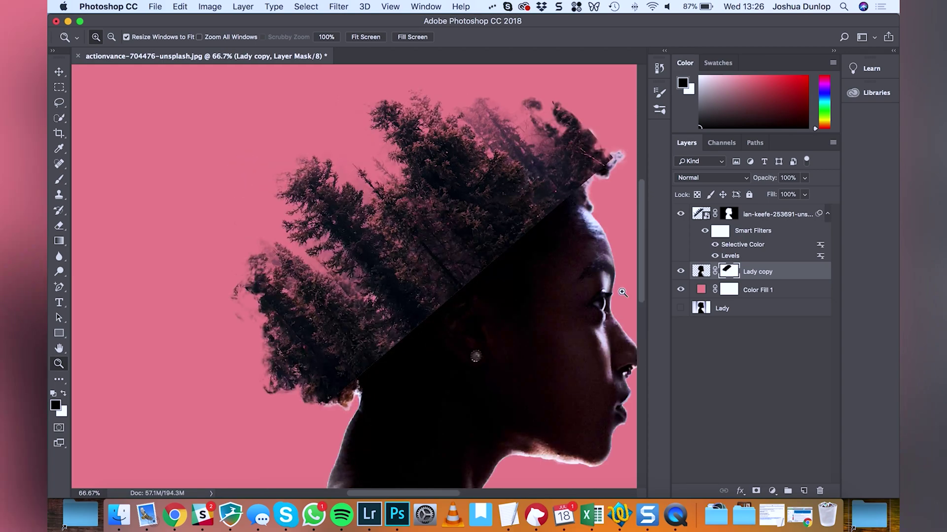
pyautogui.click(745, 218)
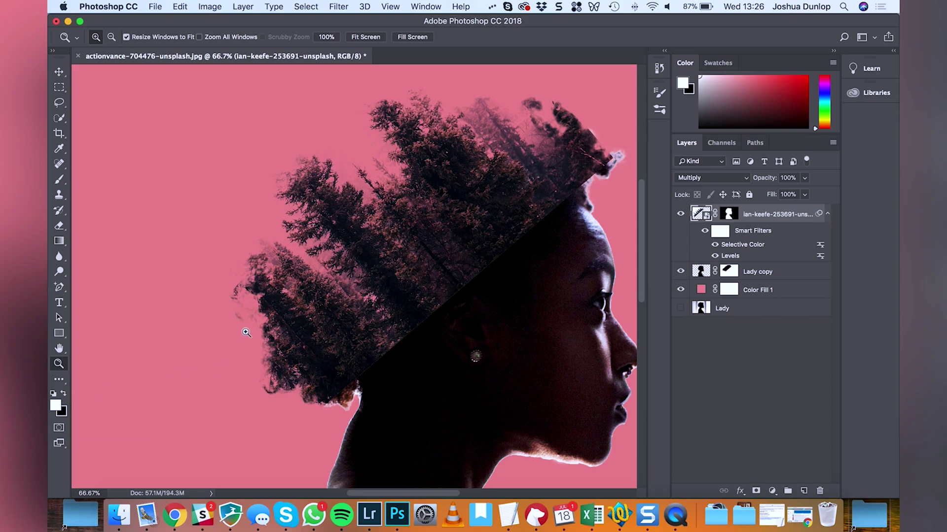
pyautogui.press('b')
pyautogui.click(294, 289)
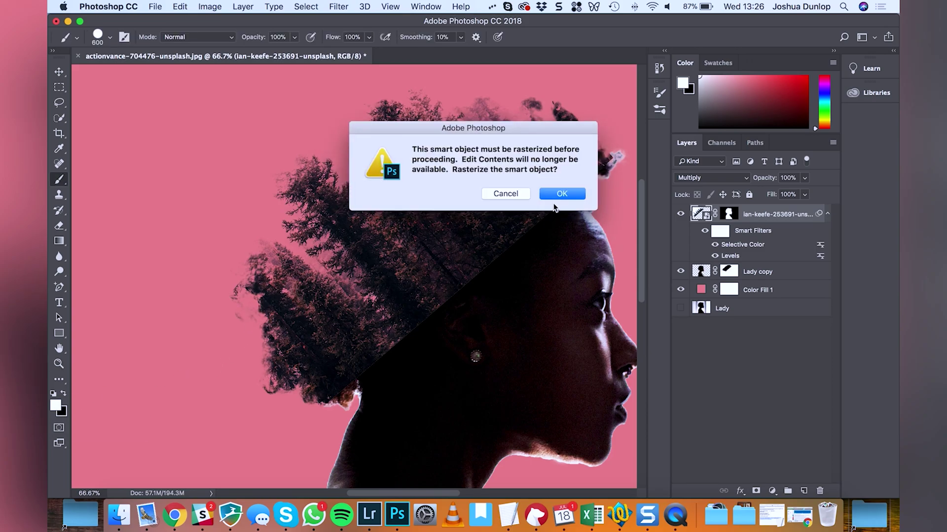
pyautogui.click(526, 194)
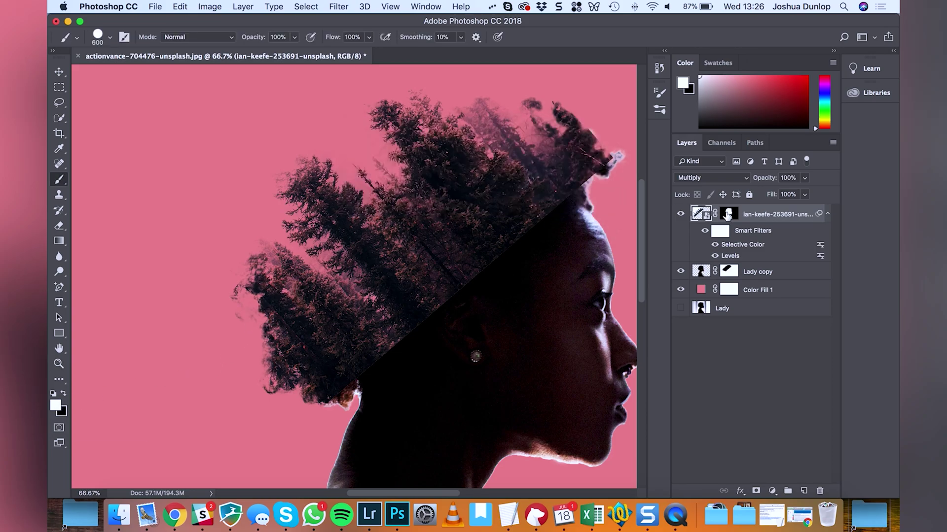
# Step: Paint white on the forest layer's mask with a 250 px brush, revealing more trees beyond the back of the hair
pyautogui.click(728, 215)
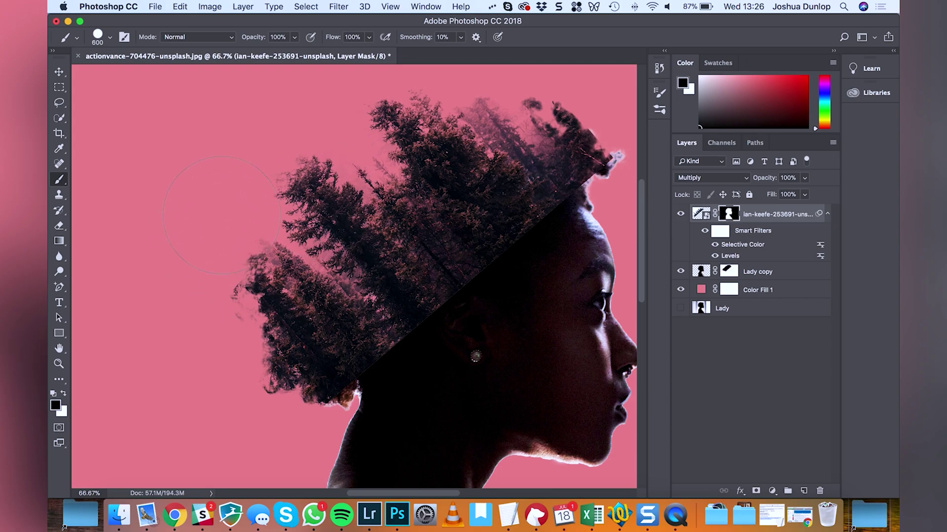
pyautogui.press('[')
pyautogui.press('[')
pyautogui.press('[')
pyautogui.press('[')
pyautogui.press('[')
pyautogui.press('[')
pyautogui.press('[')
pyautogui.press('x')
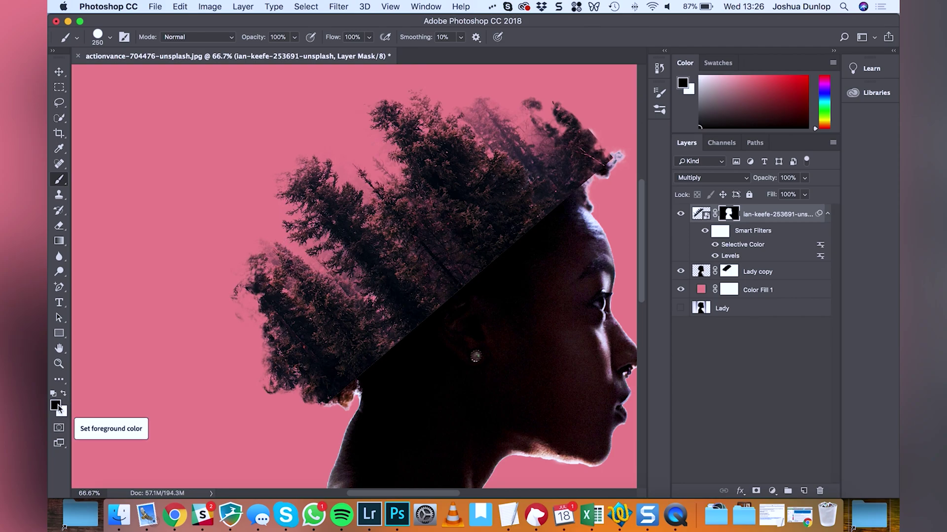
pyautogui.moveTo(260, 311)
pyautogui.mouseDown()
pyautogui.moveTo(222, 230)
pyautogui.moveTo(271, 272)
pyautogui.moveTo(220, 198)
pyautogui.moveTo(280, 239)
pyautogui.moveTo(259, 259)
pyautogui.moveTo(179, 196)
pyautogui.moveTo(237, 278)
pyautogui.moveTo(190, 212)
pyautogui.moveTo(209, 264)
pyautogui.moveTo(189, 246)
pyautogui.moveTo(235, 331)
pyautogui.moveTo(258, 362)
pyautogui.moveTo(304, 389)
pyautogui.moveTo(261, 343)
pyautogui.moveTo(258, 248)
pyautogui.moveTo(201, 169)
pyautogui.moveTo(314, 210)
pyautogui.moveTo(258, 132)
pyautogui.mouseUp()
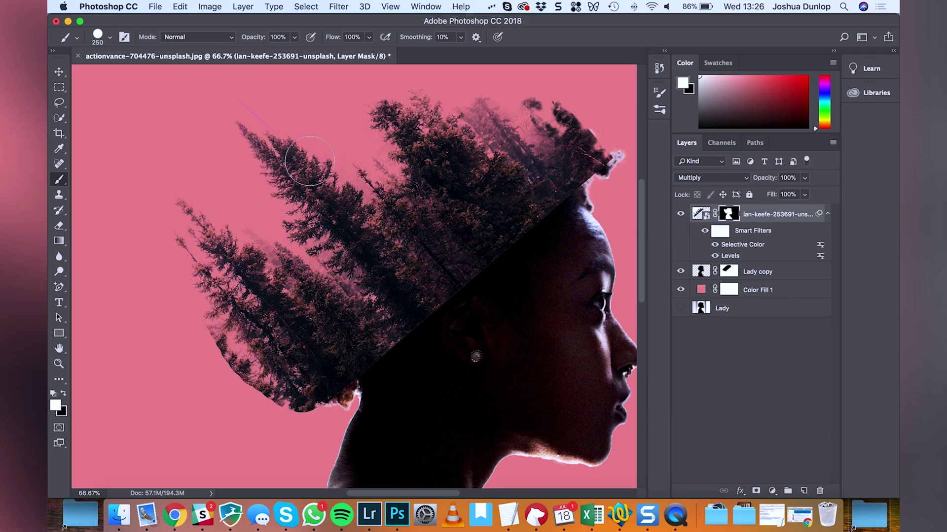
# Step: Paint white on the forest mask above the head, revealing the full treetops up to the front of the hair
pyautogui.scroll(3, 424, 201)
pyautogui.scroll(1, 430, 202)
pyautogui.moveTo(430, 202)
pyautogui.mouseDown()
pyautogui.moveTo(464, 227)
pyautogui.moveTo(392, 172)
pyautogui.moveTo(531, 229)
pyautogui.moveTo(381, 165)
pyautogui.moveTo(343, 178)
pyautogui.moveTo(560, 210)
pyautogui.moveTo(450, 139)
pyautogui.moveTo(563, 207)
pyautogui.moveTo(511, 136)
pyautogui.moveTo(595, 244)
pyautogui.mouseUp()
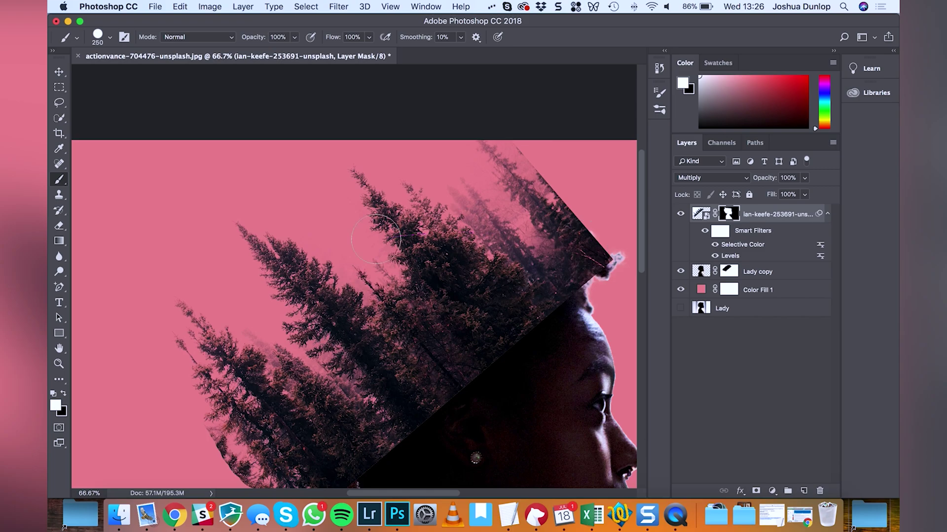
# Step: Try to reveal more forest at the lower back of the hair by painting white on the forest mask
pyautogui.scroll(-3, 257, 209)
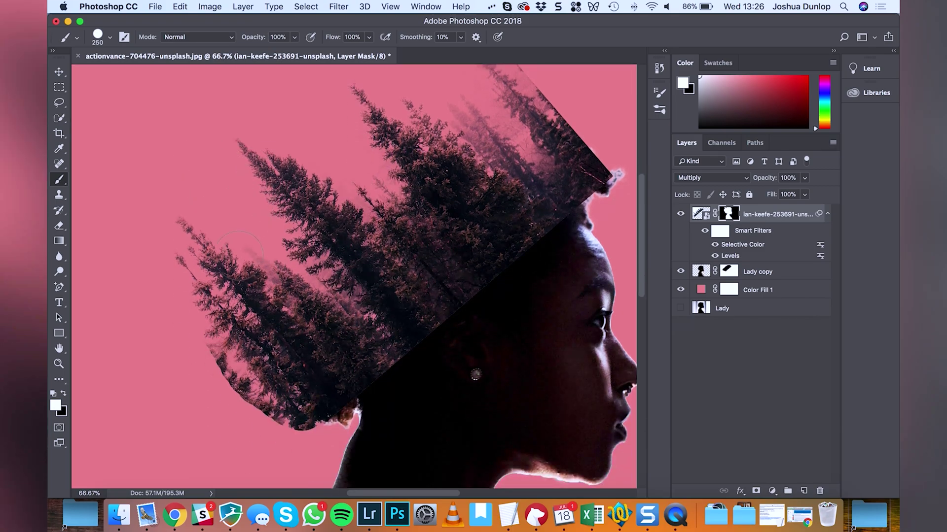
pyautogui.moveTo(237, 326)
pyautogui.mouseDown()
pyautogui.moveTo(259, 418)
pyautogui.moveTo(239, 419)
pyautogui.moveTo(200, 315)
pyautogui.moveTo(224, 399)
pyautogui.mouseUp()
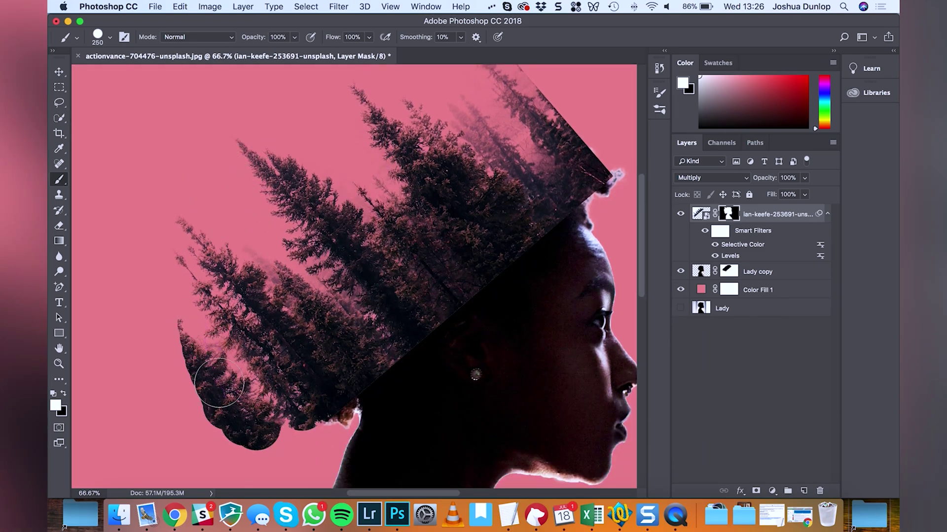
pyautogui.scroll(-2, 226, 385)
pyautogui.moveTo(228, 365)
pyautogui.mouseDown()
pyautogui.moveTo(263, 390)
pyautogui.moveTo(164, 287)
pyautogui.mouseUp()
# Step: Paint black on the forest mask at the lower back of the hair, lowering the brush hardness to 30% to soften the hard edge
pyautogui.press('x')
pyautogui.moveTo(237, 381)
pyautogui.mouseDown()
pyautogui.moveTo(225, 345)
pyautogui.moveTo(198, 323)
pyautogui.mouseUp()
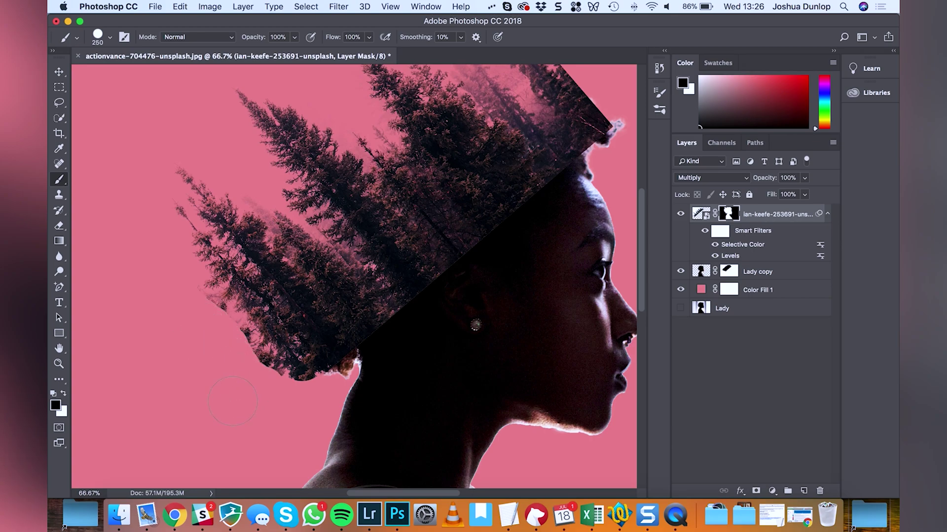
pyautogui.click(110, 38)
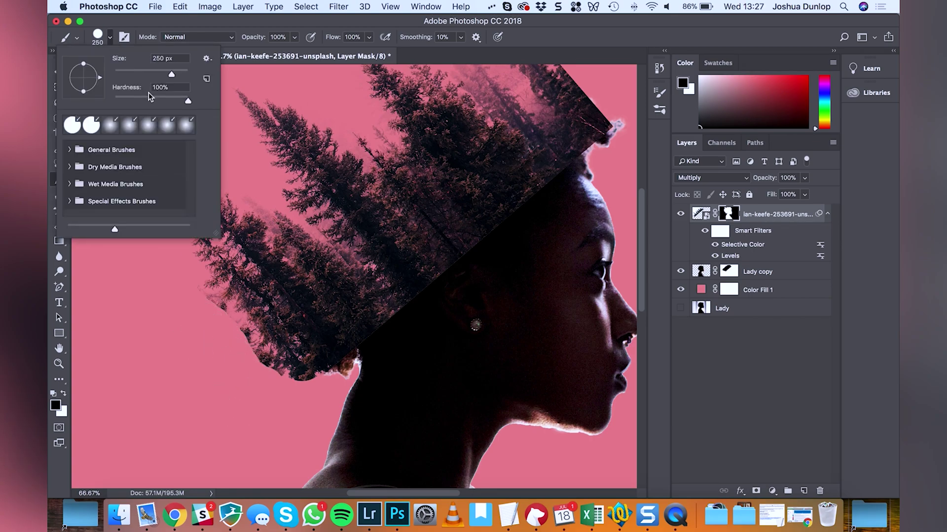
pyautogui.moveTo(187, 103); pyautogui.dragTo(138, 102)
pyautogui.click(215, 348)
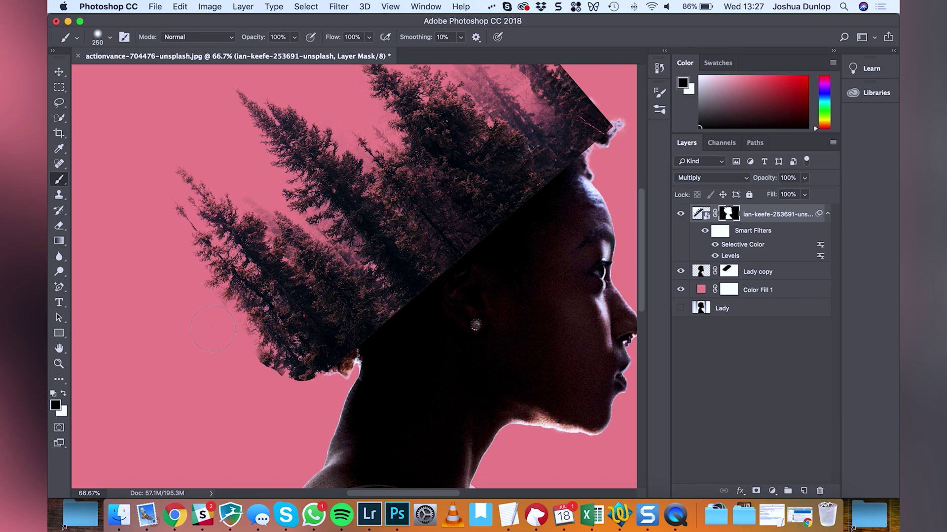
pyautogui.moveTo(225, 336)
pyautogui.mouseDown()
pyautogui.moveTo(244, 369)
pyautogui.moveTo(262, 387)
pyautogui.moveTo(242, 358)
pyautogui.moveTo(288, 402)
pyautogui.mouseUp()
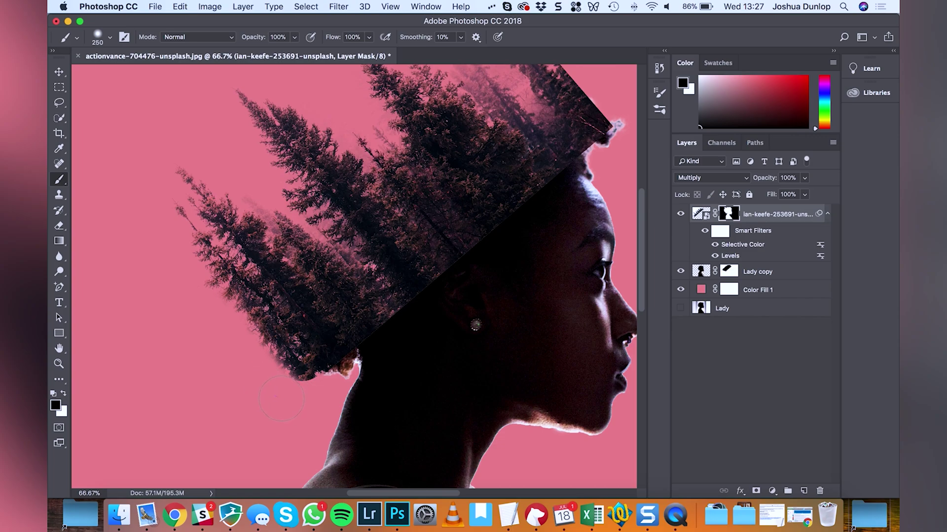
# Step: Soften the remaining hard forest edges near the nape and beside the front treetops by painting black on the forest mask
pyautogui.scroll(3, 433, 291)
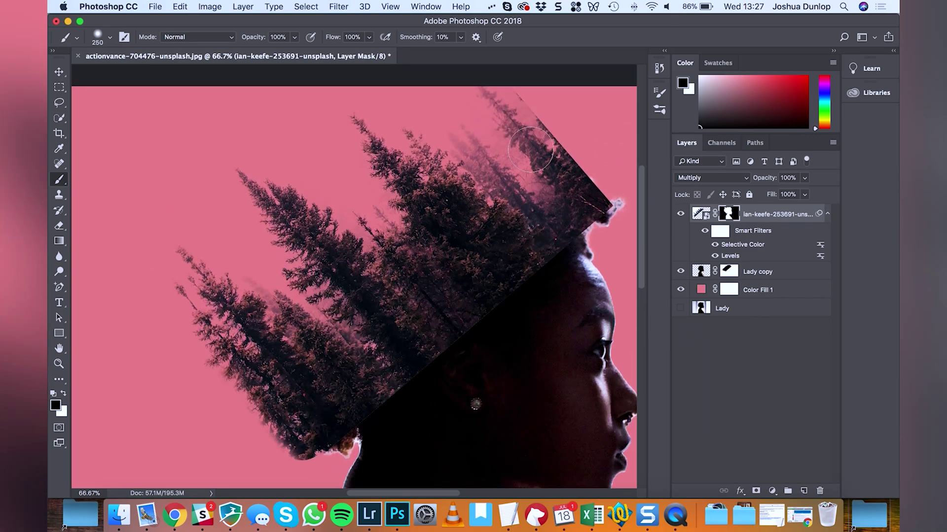
pyautogui.scroll(-2, 340, 298)
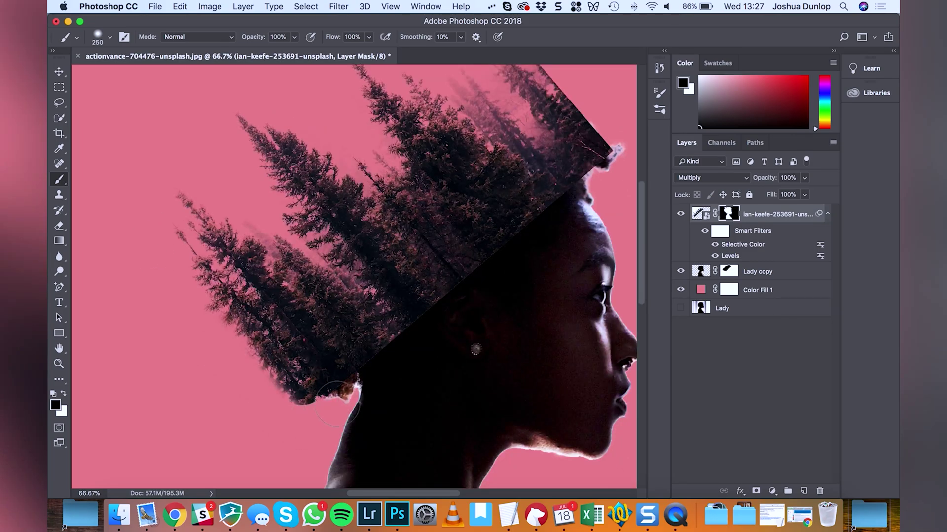
pyautogui.moveTo(338, 404)
pyautogui.mouseDown()
pyautogui.moveTo(292, 423)
pyautogui.moveTo(232, 383)
pyautogui.mouseUp()
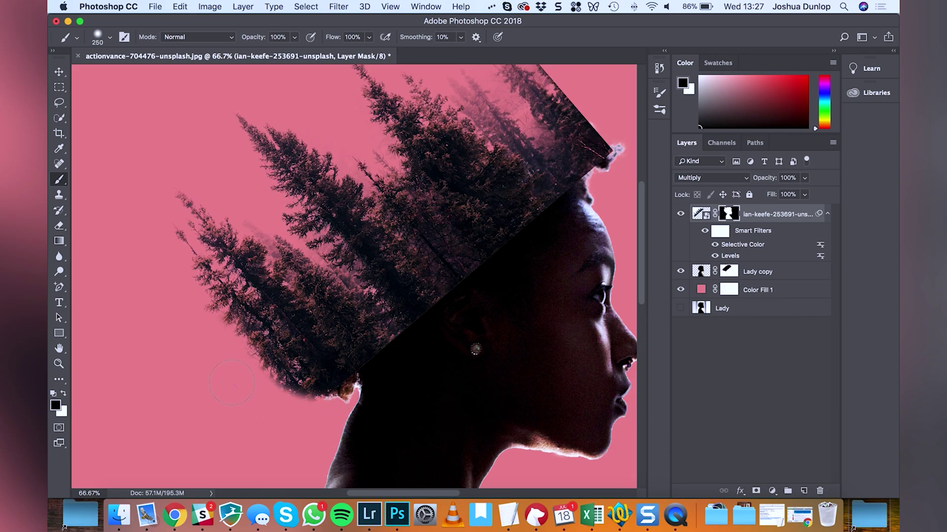
pyautogui.moveTo(565, 96)
pyautogui.mouseDown()
pyautogui.moveTo(550, 79)
pyautogui.moveTo(580, 82)
pyautogui.mouseUp()
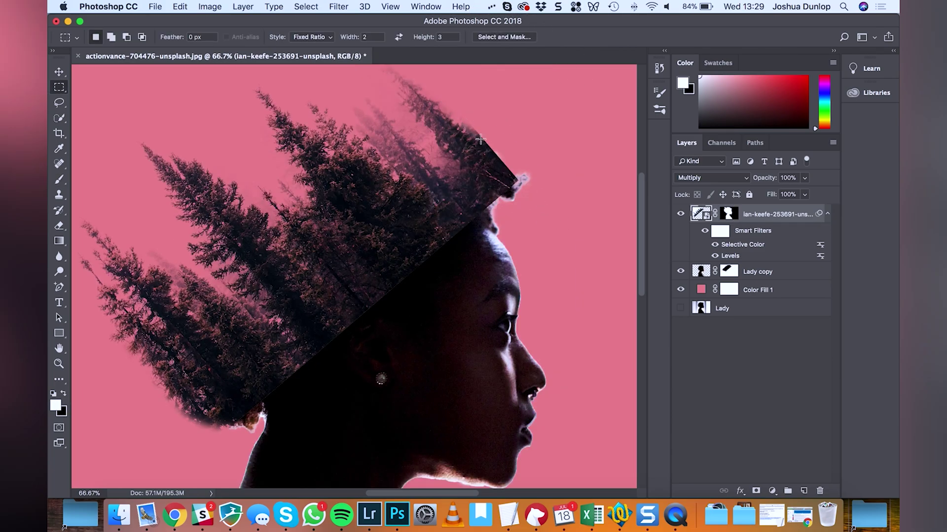
# Step: Load the Lady copy layer's outline as a selection and invert it
pyautogui.keyDown('super'); pyautogui.click(701, 272); pyautogui.keyUp('super')
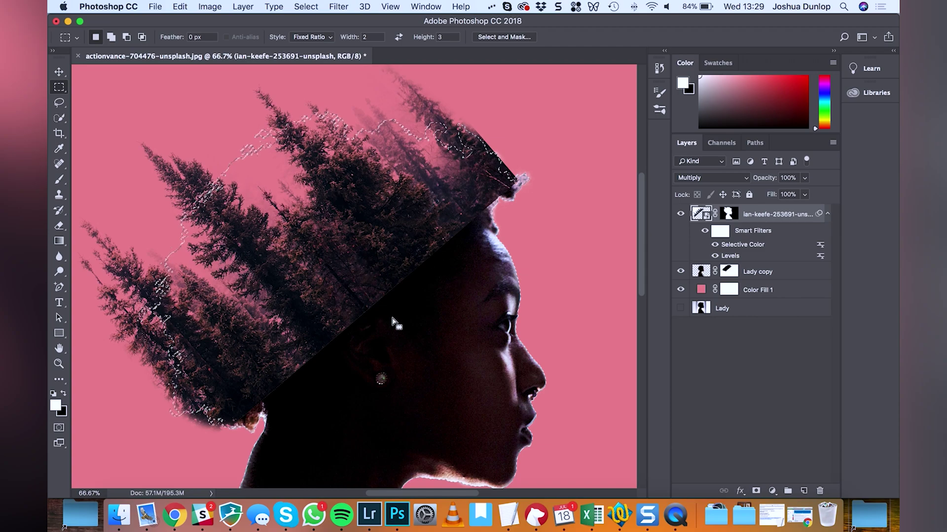
pyautogui.click(311, 7)
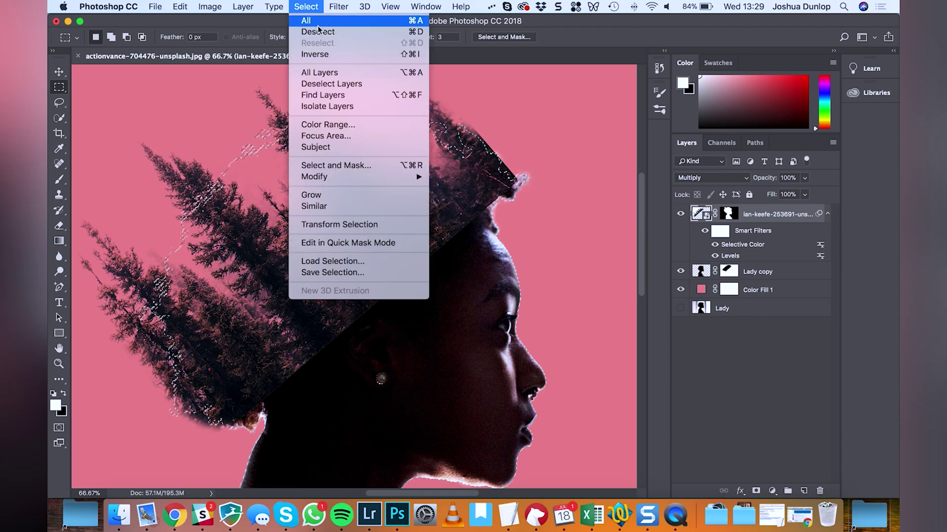
pyautogui.click(321, 55)
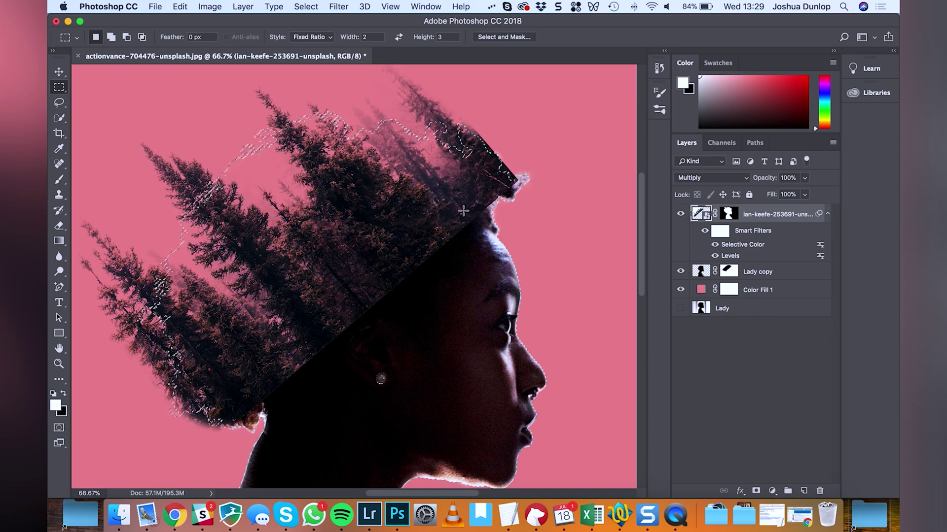
# Step: Paint black on the forest mask along the front of the hair, hiding the straight forest edge outside the woman's outline
pyautogui.click(725, 217)
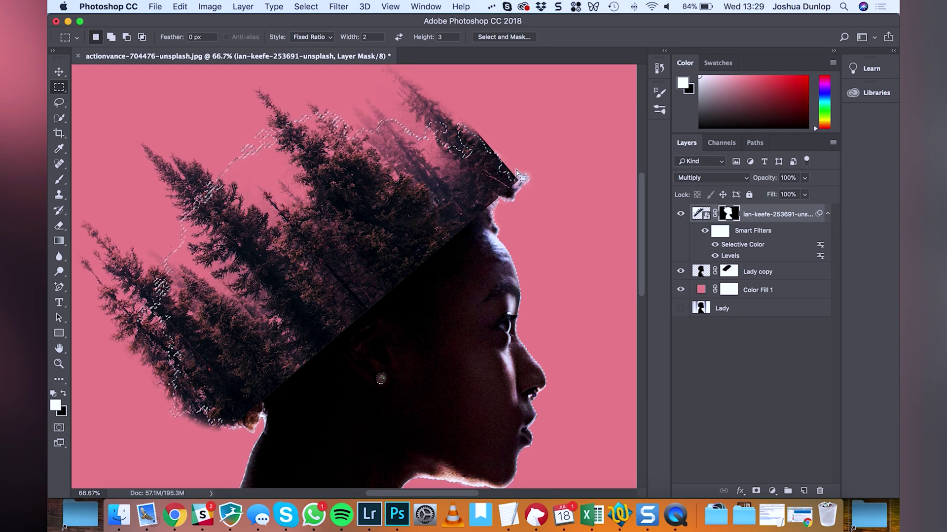
pyautogui.press('b')
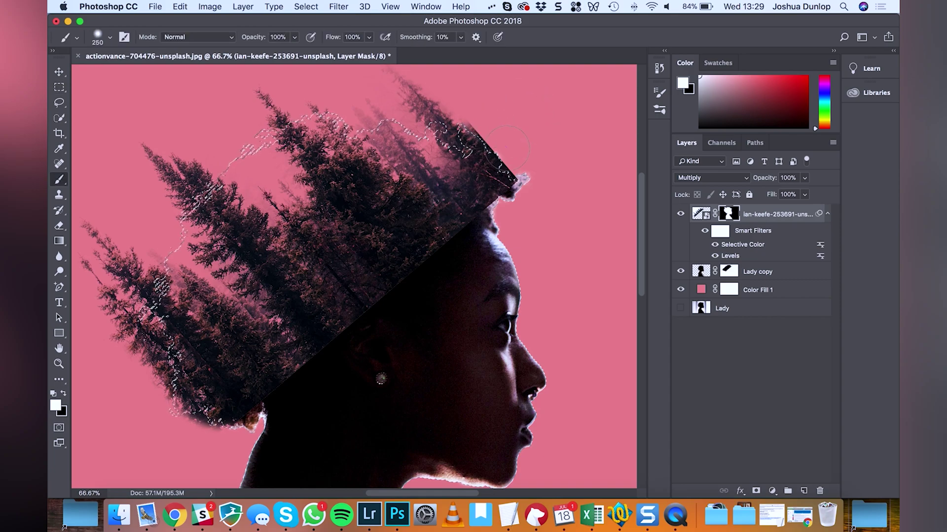
pyautogui.press('x')
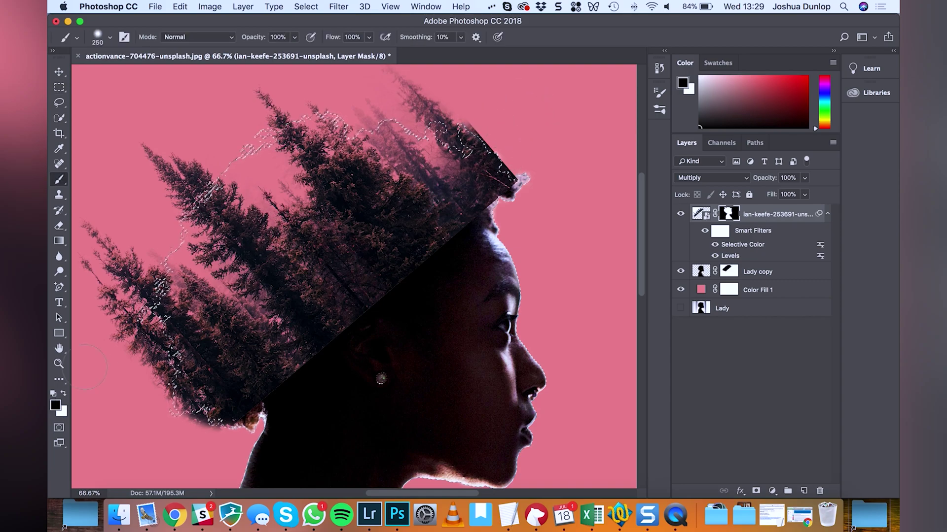
pyautogui.moveTo(471, 146)
pyautogui.mouseDown()
pyautogui.moveTo(464, 114)
pyautogui.moveTo(494, 127)
pyautogui.moveTo(523, 170)
pyautogui.mouseUp()
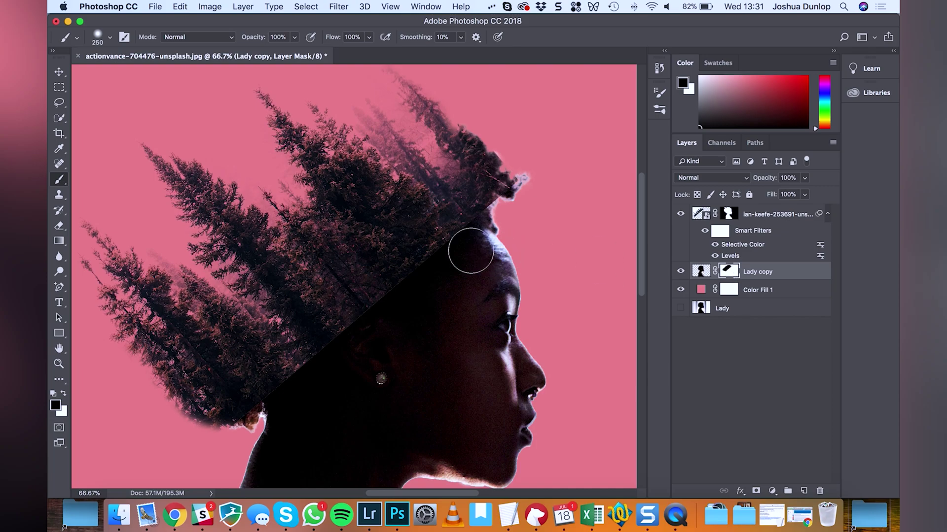
# Step: Paint white on the Lady copy mask with the 250 px brush, restoring a rounded head shape over the forest's straight diagonal edge
pyautogui.moveTo(411, 277); pyautogui.dragTo(384, 284)
pyautogui.press('super+z')
pyautogui.press('x')
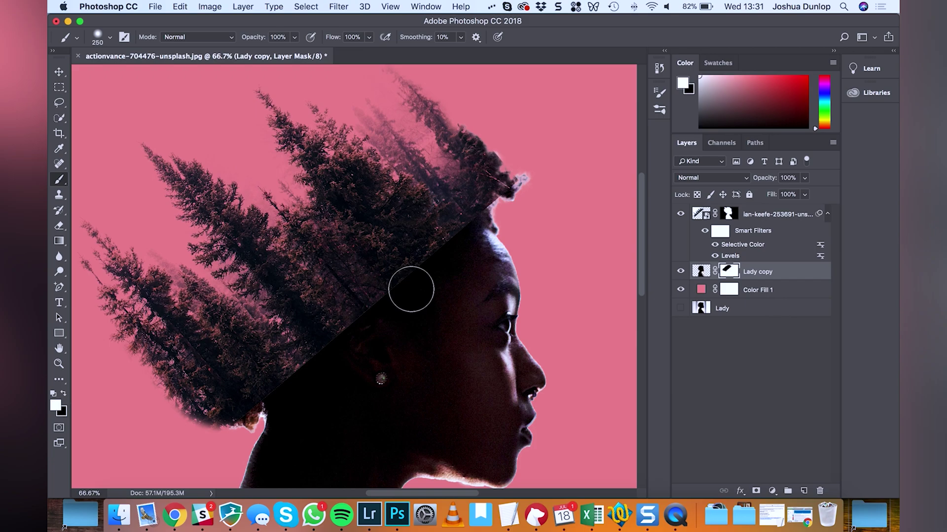
pyautogui.scroll(3, 394, 281)
pyautogui.scroll(-3, 370, 272)
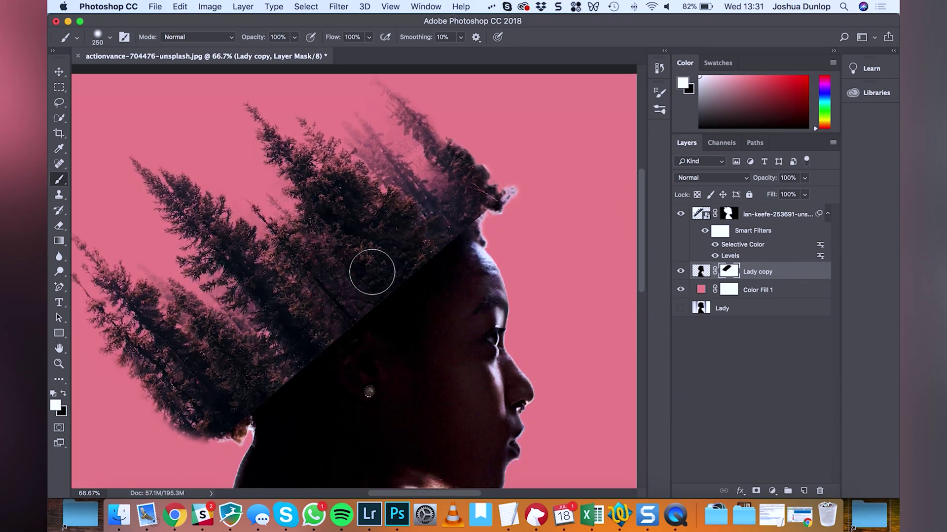
pyautogui.moveTo(406, 269)
pyautogui.mouseDown()
pyautogui.moveTo(333, 334)
pyautogui.moveTo(319, 360)
pyautogui.moveTo(358, 295)
pyautogui.moveTo(301, 368)
pyautogui.moveTo(294, 395)
pyautogui.moveTo(390, 290)
pyautogui.moveTo(451, 256)
pyautogui.moveTo(397, 288)
pyautogui.moveTo(334, 364)
pyautogui.moveTo(356, 308)
pyautogui.moveTo(319, 366)
pyautogui.moveTo(341, 325)
pyautogui.moveTo(383, 287)
pyautogui.moveTo(441, 274)
pyautogui.moveTo(403, 278)
pyautogui.moveTo(351, 317)
pyautogui.moveTo(371, 288)
pyautogui.moveTo(424, 275)
pyautogui.moveTo(377, 286)
pyautogui.moveTo(347, 312)
pyautogui.moveTo(413, 271)
pyautogui.moveTo(431, 271)
pyautogui.moveTo(361, 305)
pyautogui.moveTo(364, 286)
pyautogui.moveTo(452, 250)
pyautogui.moveTo(460, 235)
pyautogui.moveTo(438, 264)
pyautogui.moveTo(412, 273)
pyautogui.moveTo(364, 277)
pyautogui.moveTo(450, 235)
pyautogui.moveTo(384, 269)
pyautogui.moveTo(332, 268)
pyautogui.moveTo(326, 330)
pyautogui.moveTo(417, 286)
pyautogui.moveTo(355, 277)
pyautogui.mouseUp()
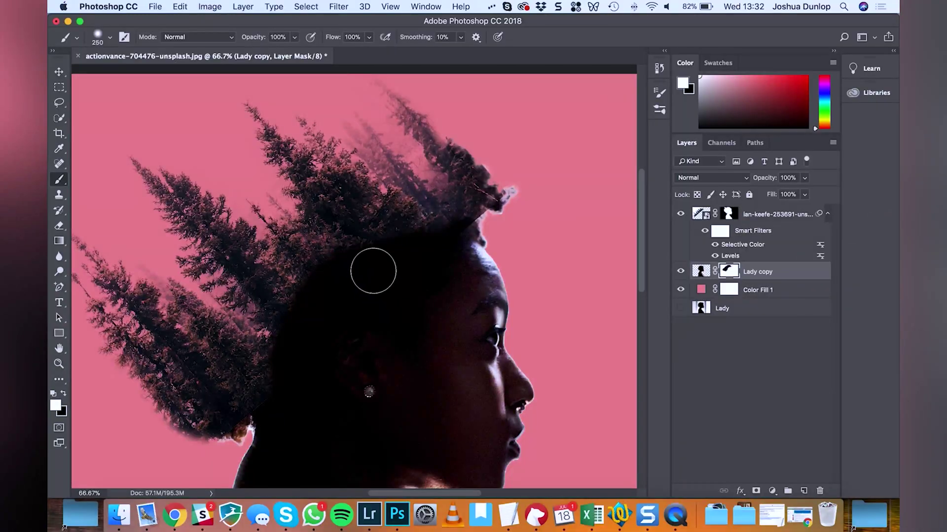
pyautogui.moveTo(373, 271)
pyautogui.mouseDown()
pyautogui.moveTo(379, 260)
pyautogui.moveTo(427, 266)
pyautogui.moveTo(323, 300)
pyautogui.moveTo(376, 307)
pyautogui.mouseUp()
pyautogui.press('super+z')
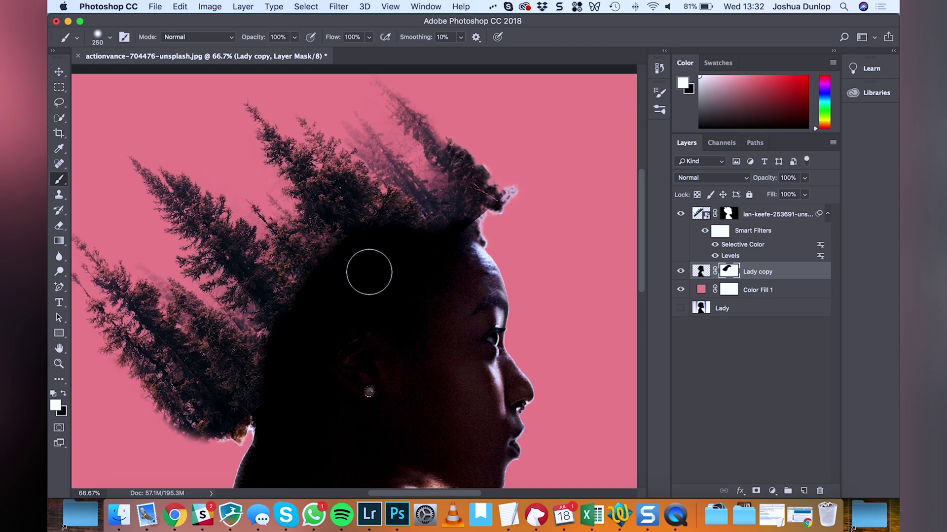
# Step: Blend the forest back into the dark head on the Lady copy mask, using a black brush at 0% hardness and 236 px
pyautogui.press('x')
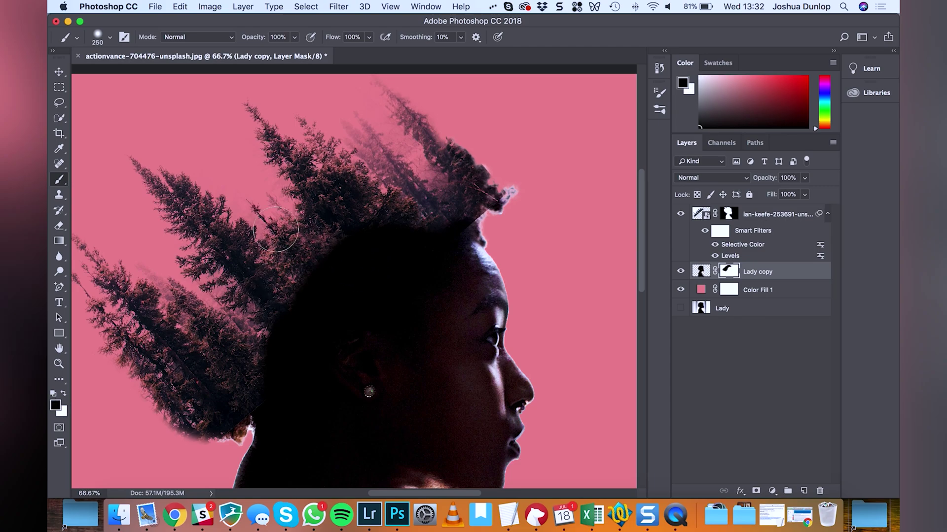
pyautogui.click(111, 40)
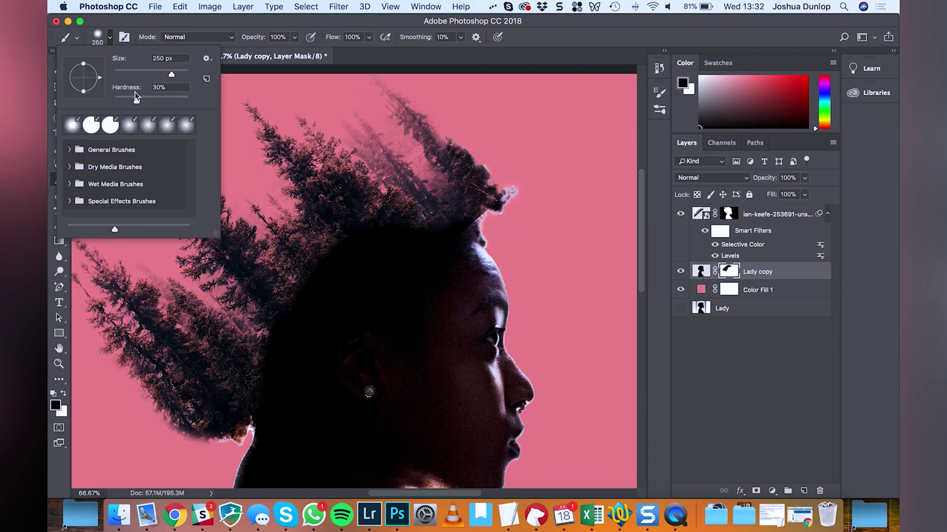
pyautogui.moveTo(135, 102); pyautogui.dragTo(82, 95)
pyautogui.moveTo(171, 75); pyautogui.dragTo(179, 74)
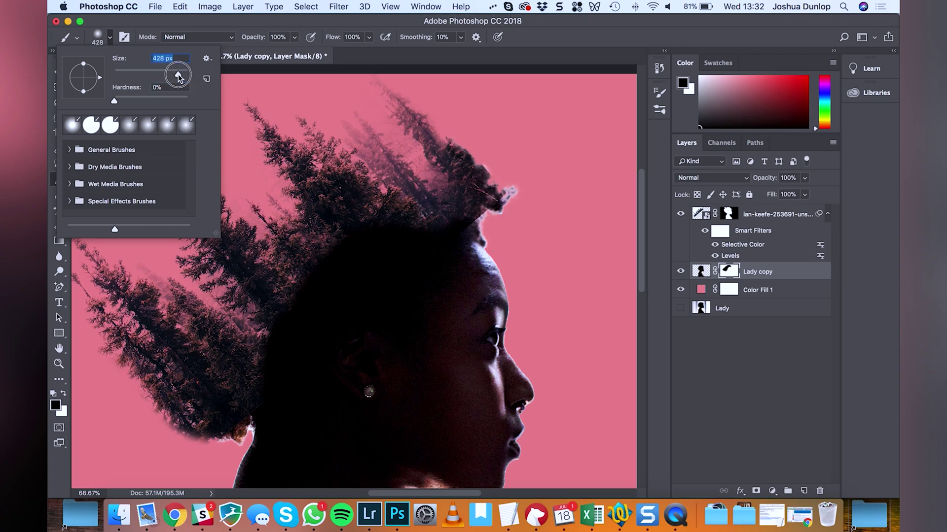
pyautogui.write('236')
pyautogui.press('Return')
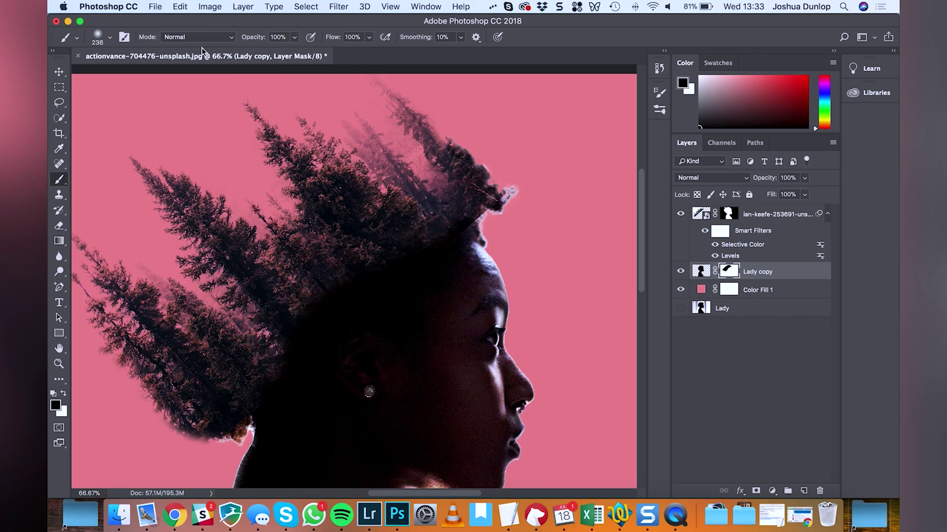
# Step: Enlarge the soft brush to 396 px and check the blend between forest and head across the whole image
pyautogui.click(109, 37)
pyautogui.moveTo(174, 73); pyautogui.dragTo(177, 73)
pyautogui.press('Return')
pyautogui.press('z')
pyautogui.keyDown('alt'); pyautogui.click(392, 237); pyautogui.keyUp('alt')
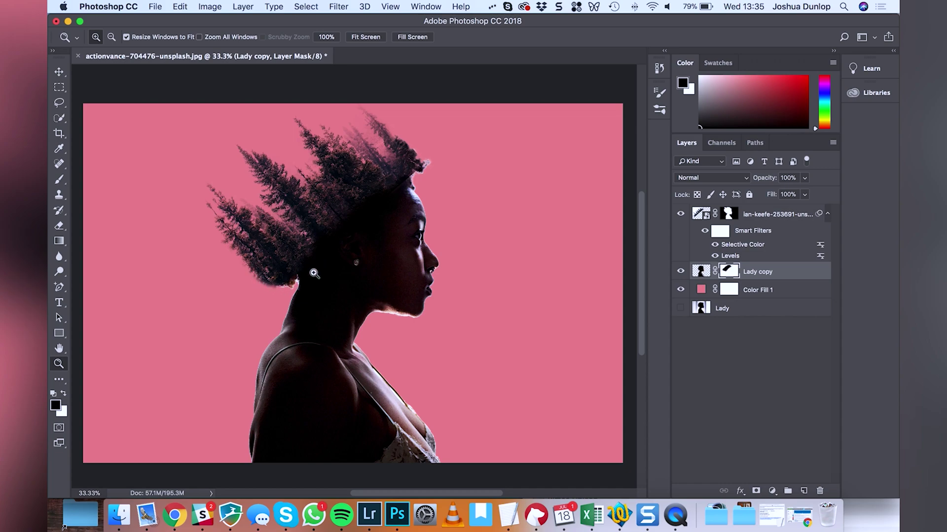
# Step: Paint black on the forest mask with the 396 px soft brush to bring back the curls above the forehead, and review the whole composition
pyautogui.click(416, 150)
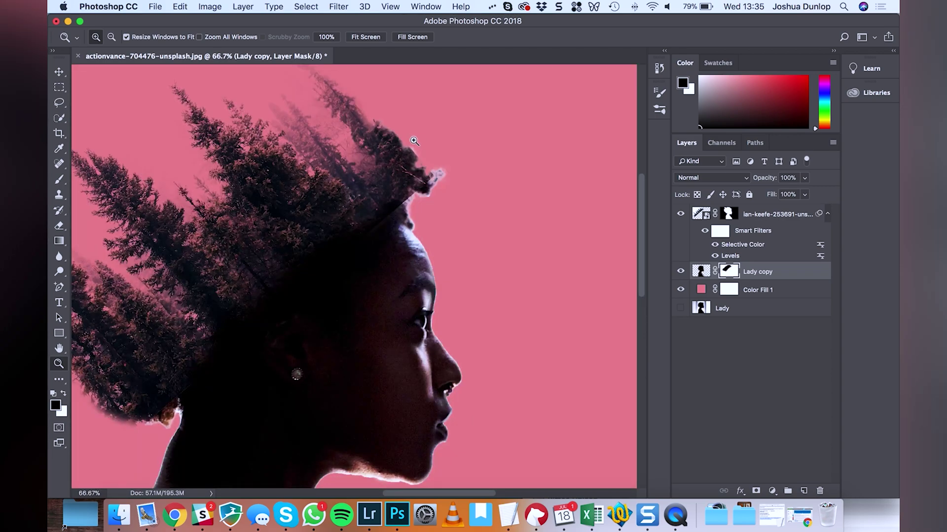
pyautogui.click(414, 141)
pyautogui.click(405, 142)
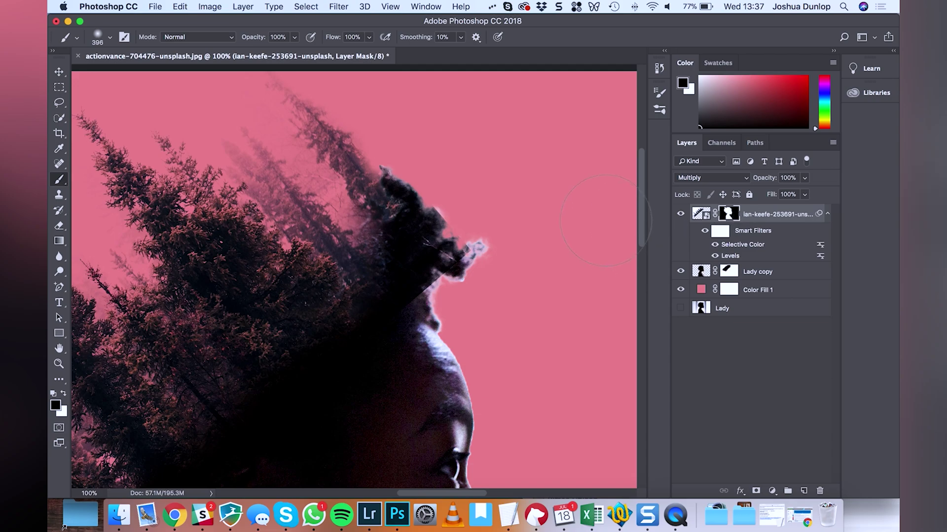
pyautogui.moveTo(452, 192)
pyautogui.mouseDown()
pyautogui.moveTo(431, 220)
pyautogui.moveTo(429, 266)
pyautogui.moveTo(401, 312)
pyautogui.moveTo(470, 257)
pyautogui.mouseUp()
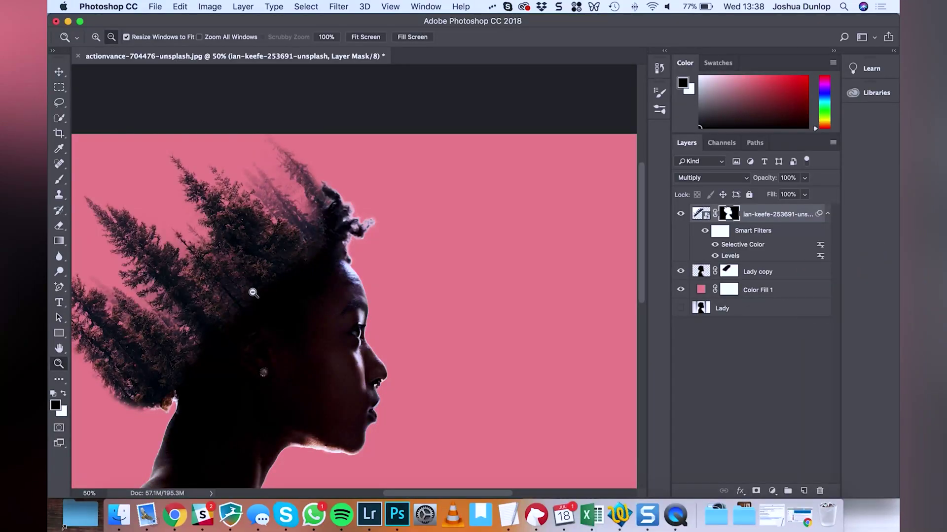
pyautogui.keyDown('alt'); pyautogui.click(248, 302); pyautogui.keyUp('alt')
pyautogui.scroll(-2, 243, 310)
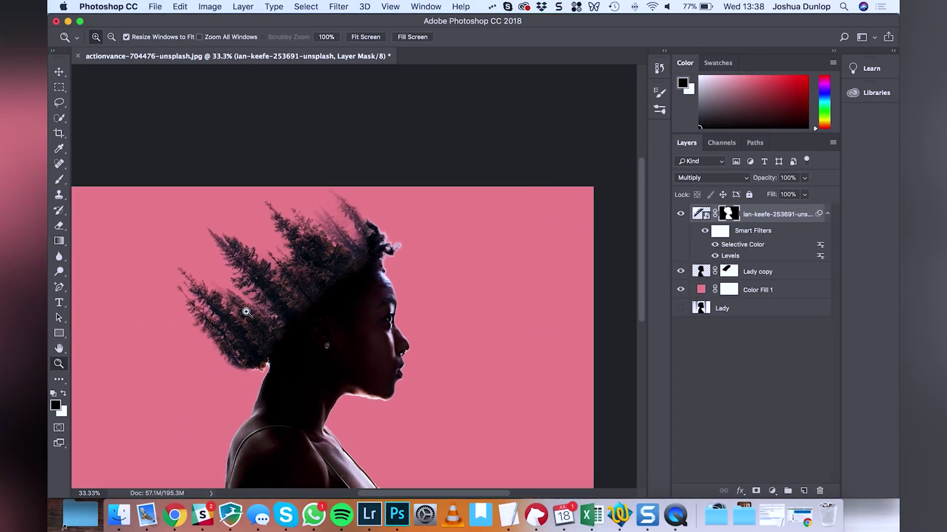
pyautogui.scroll(-2, 244, 313)
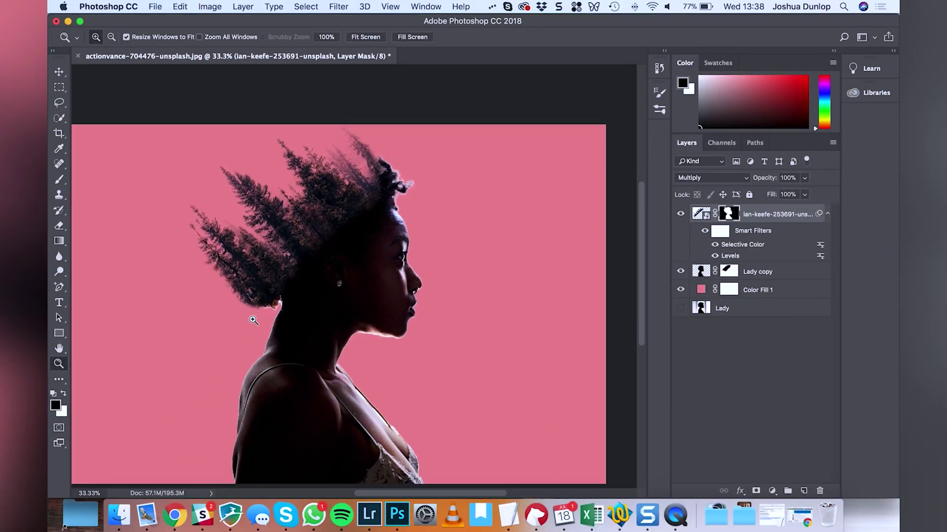
# Step: Paint white on the Lady copy mask with the 396 px soft brush to cover the forest's straight diagonal edge at the nape
pyautogui.click(249, 302)
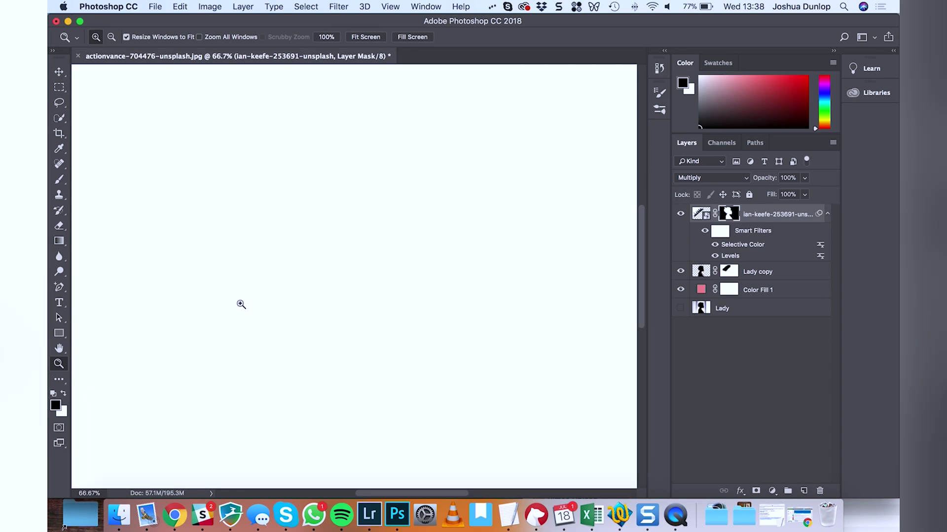
pyautogui.click(252, 319)
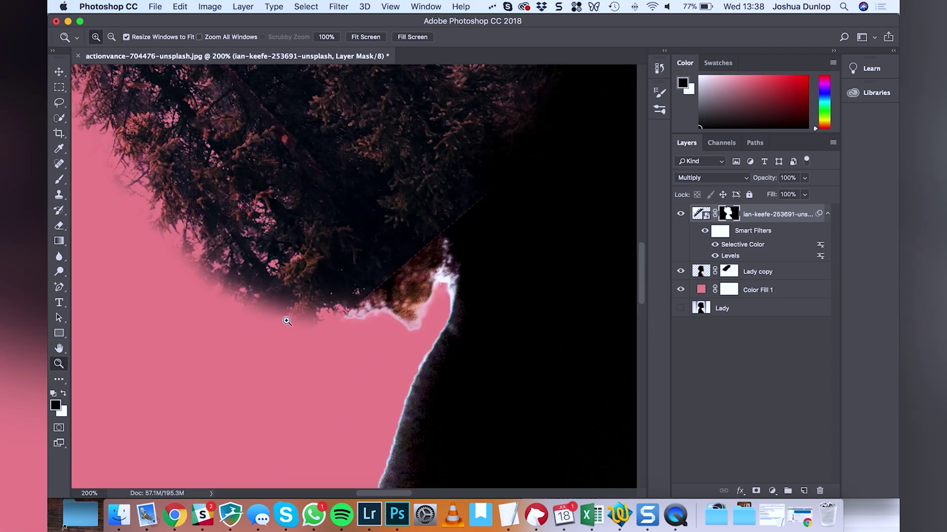
pyautogui.click(257, 295)
pyautogui.press('m')
pyautogui.hscroll(5, 551, 197)
pyautogui.scroll(3, 552, 197)
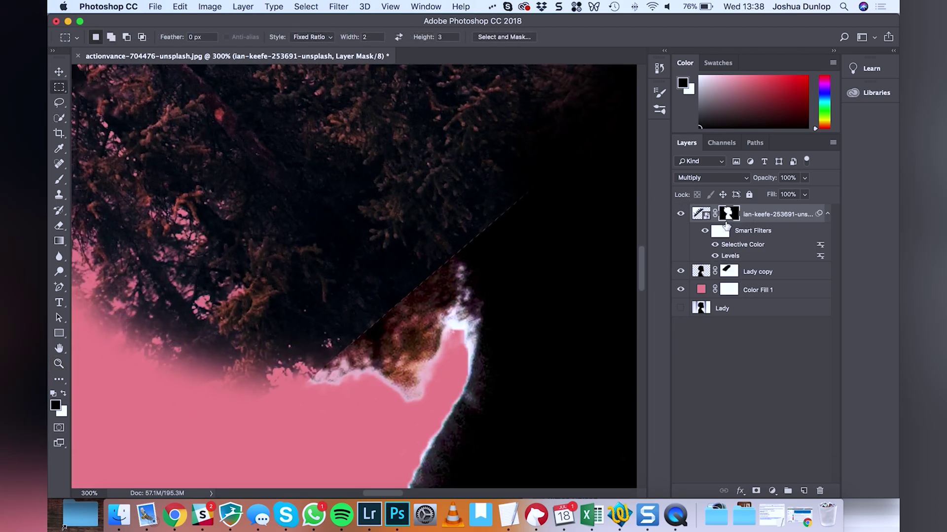
pyautogui.click(699, 216)
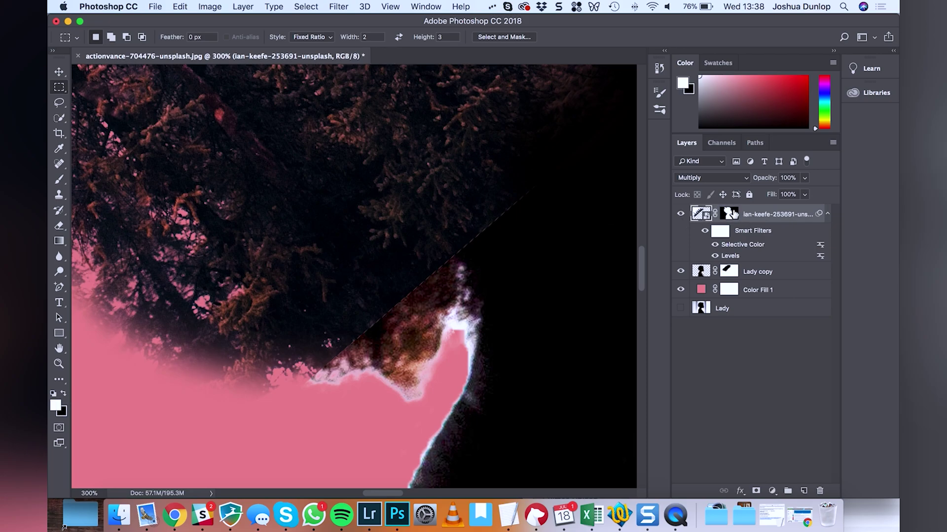
pyautogui.click(725, 274)
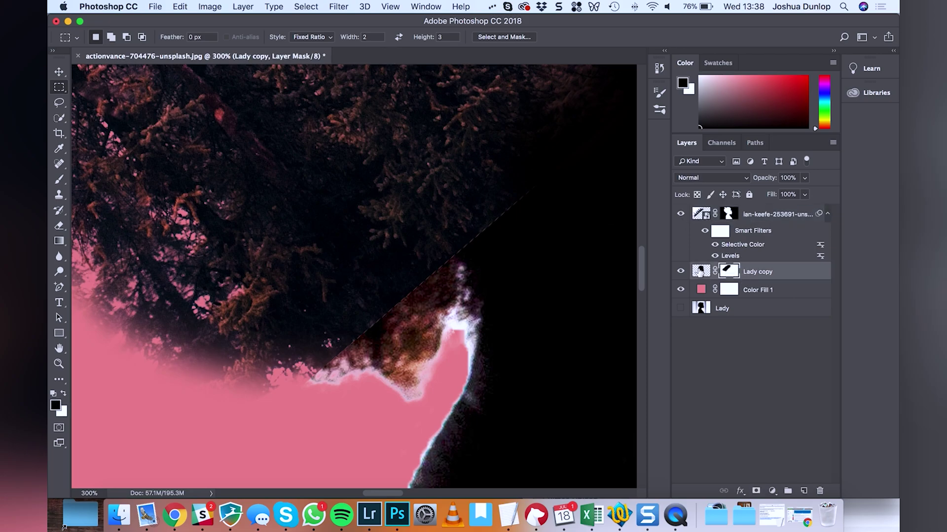
pyautogui.click(63, 393)
pyautogui.press('b')
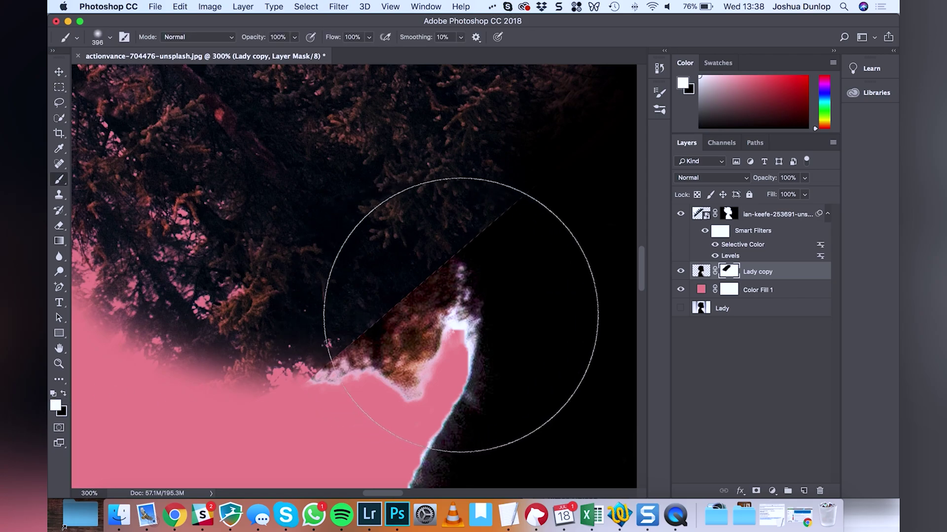
pyautogui.moveTo(461, 332)
pyautogui.mouseDown()
pyautogui.moveTo(443, 263)
pyautogui.moveTo(460, 274)
pyautogui.moveTo(442, 252)
pyautogui.moveTo(478, 230)
pyautogui.moveTo(359, 235)
pyautogui.moveTo(395, 242)
pyautogui.moveTo(420, 233)
pyautogui.moveTo(404, 251)
pyautogui.moveTo(391, 249)
pyautogui.moveTo(410, 261)
pyautogui.mouseUp()
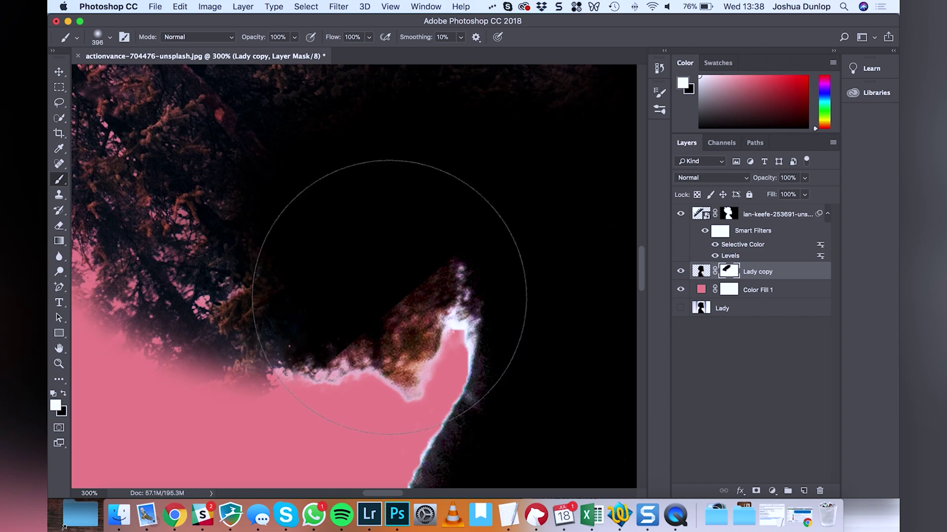
# Step: Extend the white painting on the Lady copy mask along the forest's lower edge to restore the curls behind the head
pyautogui.hscroll(-3, 206, 349)
pyautogui.hscroll(-9, 205, 348)
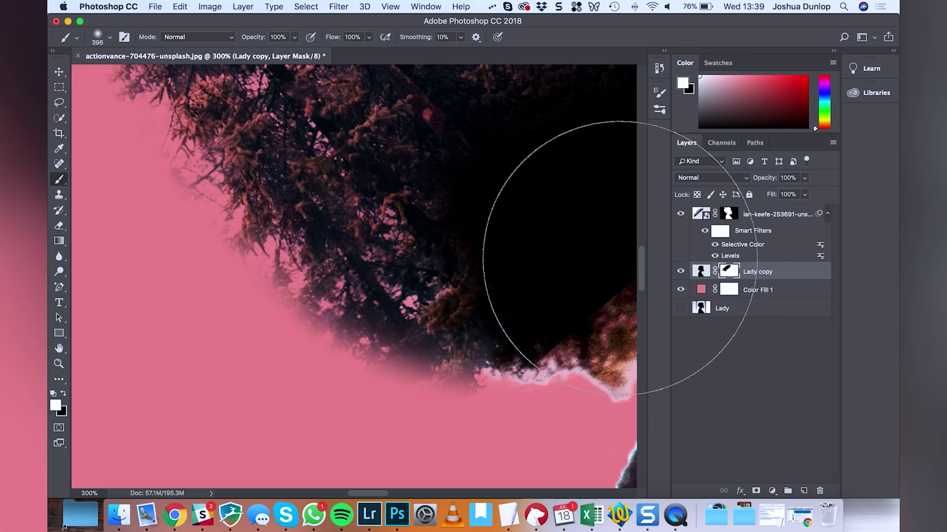
pyautogui.moveTo(421, 318); pyautogui.dragTo(411, 316)
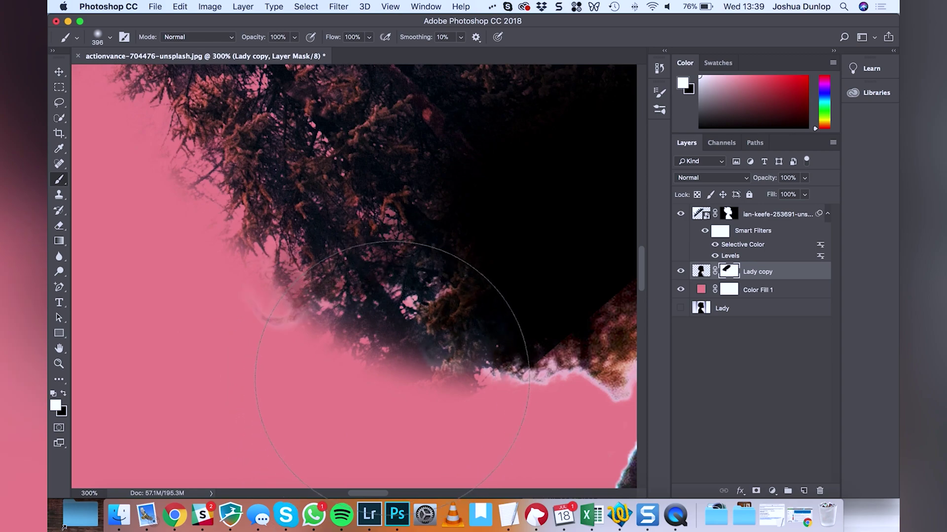
pyautogui.moveTo(309, 297); pyautogui.dragTo(424, 295)
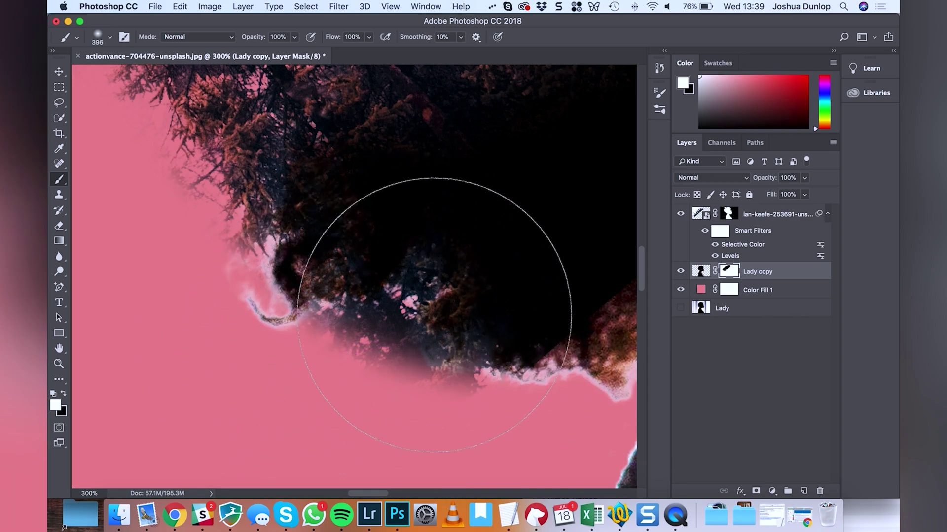
# Step: Paint black on the forest layer's mask with the 396 px brush to remove the trees covering the curls at the back of the head
pyautogui.click(737, 215)
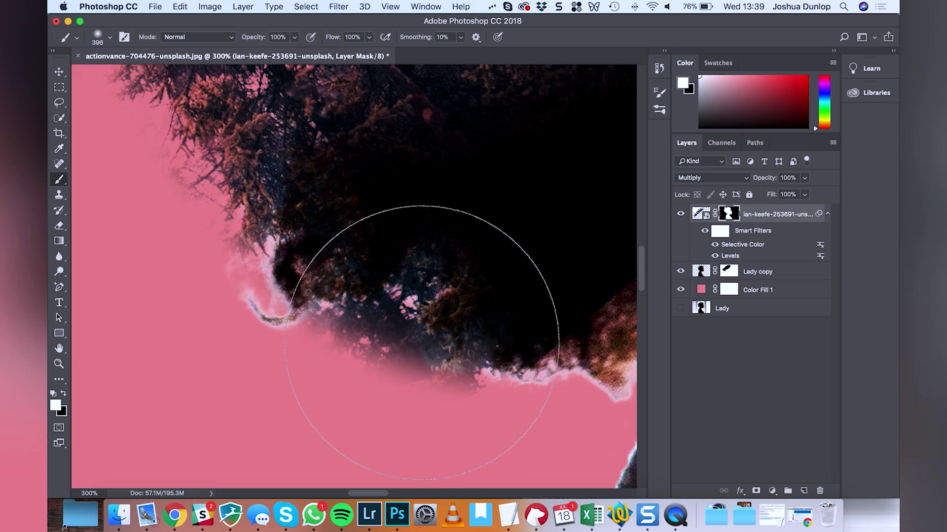
pyautogui.press('super+2')
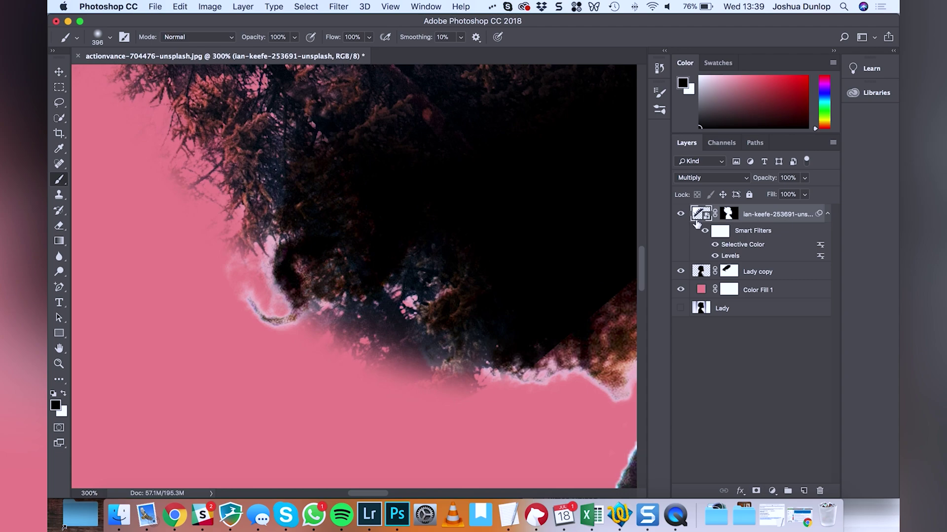
pyautogui.click(730, 215)
pyautogui.moveTo(501, 306)
pyautogui.mouseDown()
pyautogui.moveTo(425, 332)
pyautogui.moveTo(486, 321)
pyautogui.moveTo(402, 381)
pyautogui.moveTo(423, 370)
pyautogui.moveTo(431, 379)
pyautogui.moveTo(390, 400)
pyautogui.mouseUp()
pyautogui.scroll(1, 374, 351)
pyautogui.scroll(5, 375, 351)
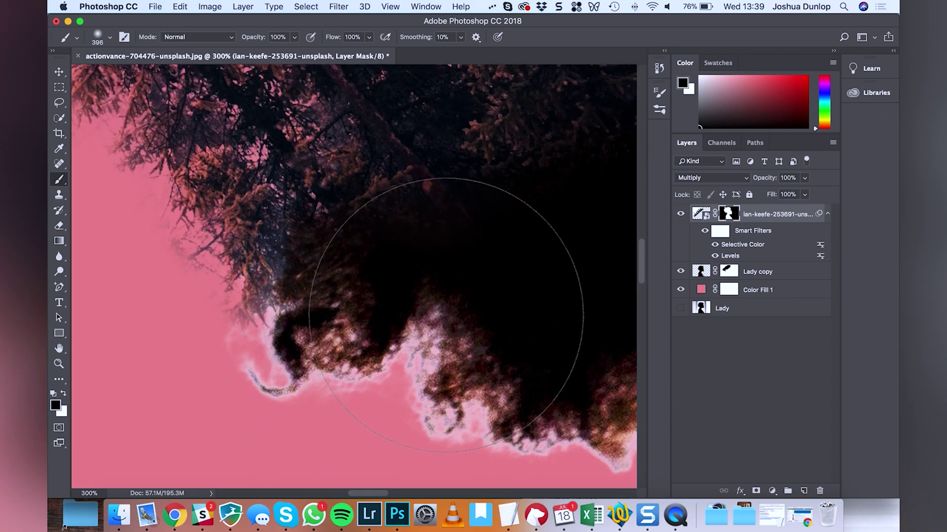
# Step: Examine the whole composition, checking how the forest blends with the restored curls at the back of the head
pyautogui.press('z')
pyautogui.keyDown('alt'); pyautogui.click(445, 315); pyautogui.keyUp('alt')
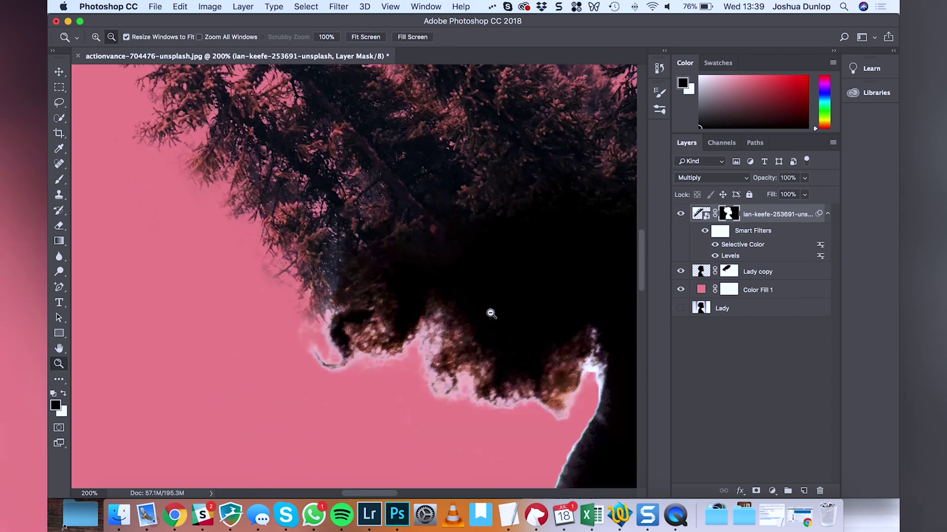
pyautogui.keyDown('alt'); pyautogui.click(521, 318); pyautogui.keyUp('alt')
pyautogui.keyDown('alt'); pyautogui.click(521, 318); pyautogui.keyUp('alt')
pyautogui.keyDown('alt'); pyautogui.click(521, 318); pyautogui.keyUp('alt')
pyautogui.keyDown('alt'); pyautogui.click(521, 318); pyautogui.keyUp('alt')
pyautogui.scroll(-3, 534, 348)
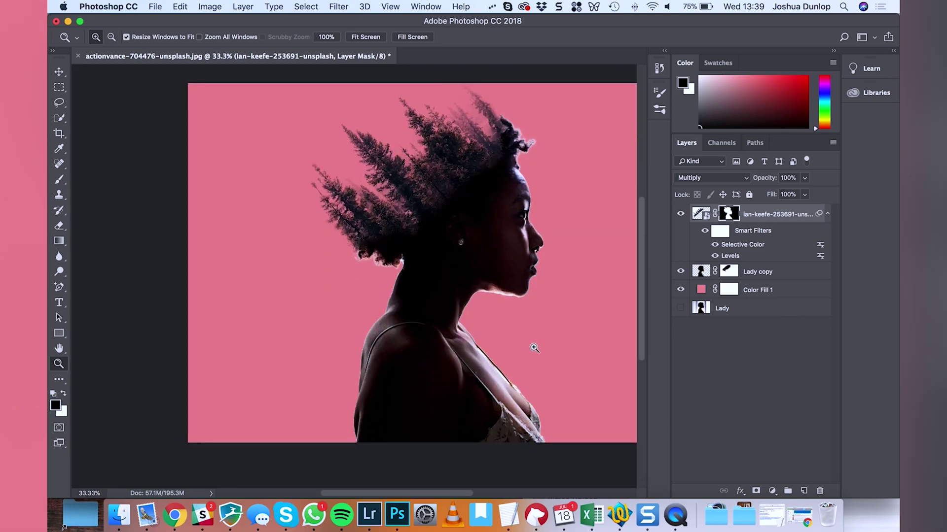
pyautogui.hscroll(2, 533, 347)
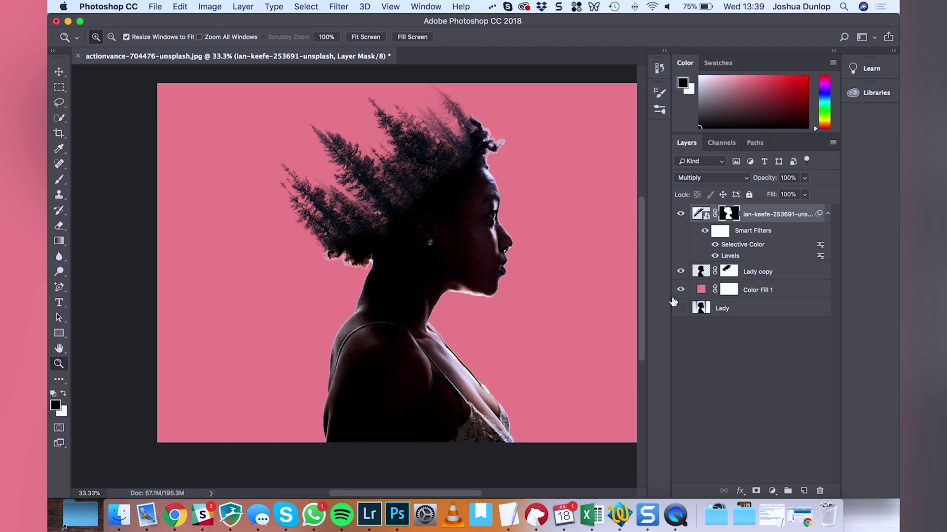
# Step: Add a linear gradient fill layer directly above Color Fill 1, using the black-to-white Foreground to Background preset
pyautogui.click(777, 292)
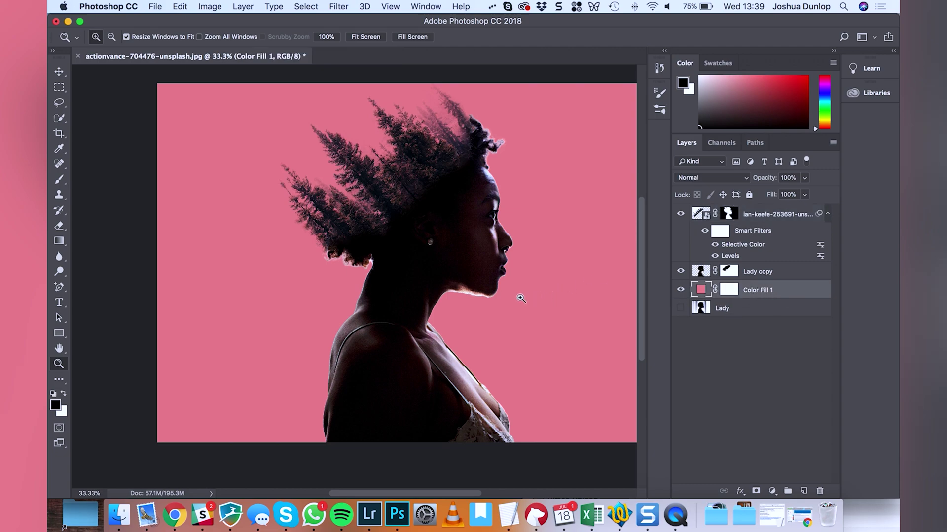
pyautogui.doubleClick(740, 288)
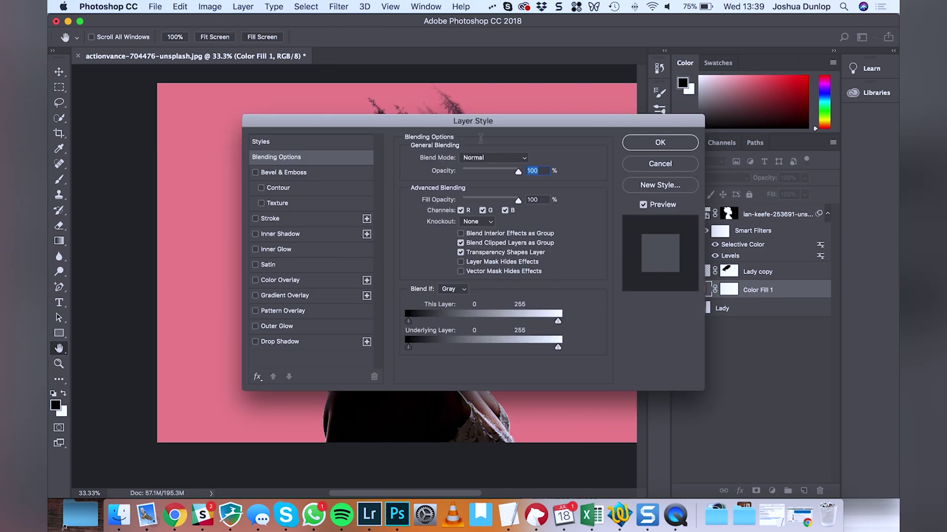
pyautogui.click(666, 164)
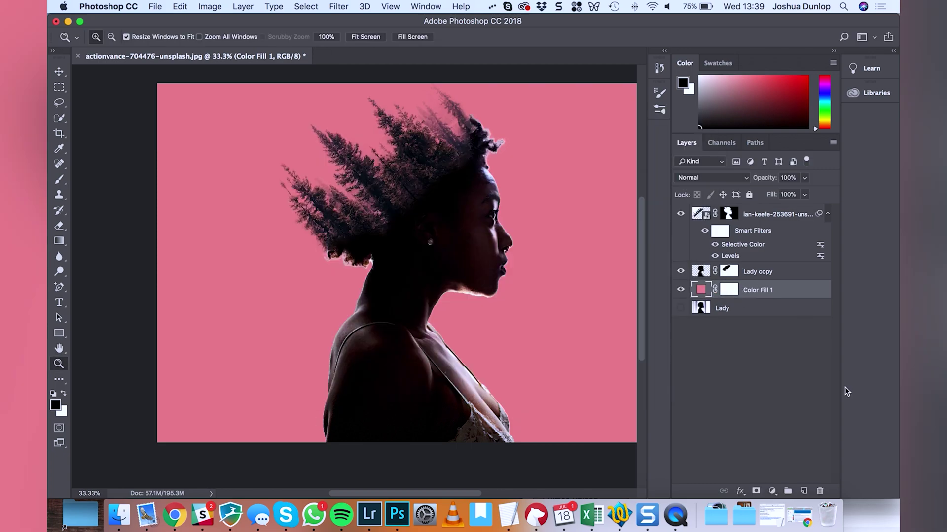
pyautogui.click(772, 491)
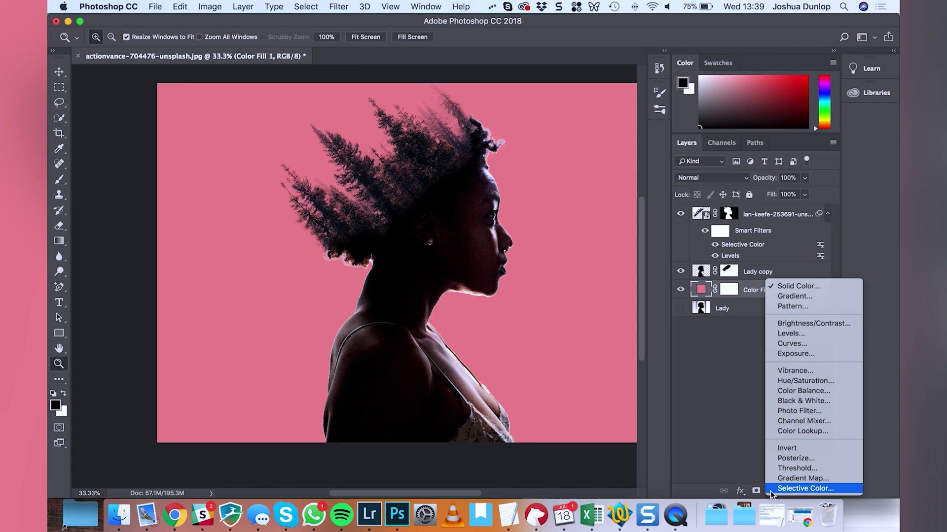
pyautogui.click(802, 298)
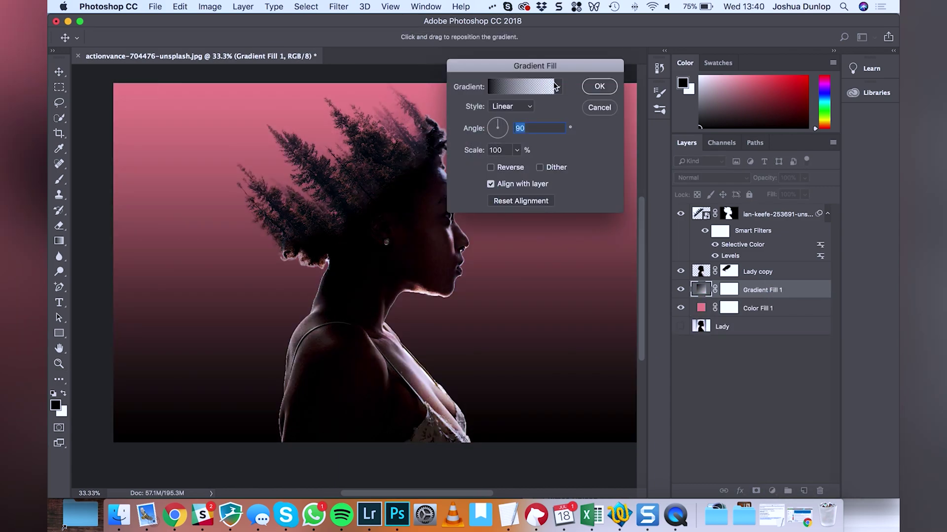
pyautogui.click(553, 88)
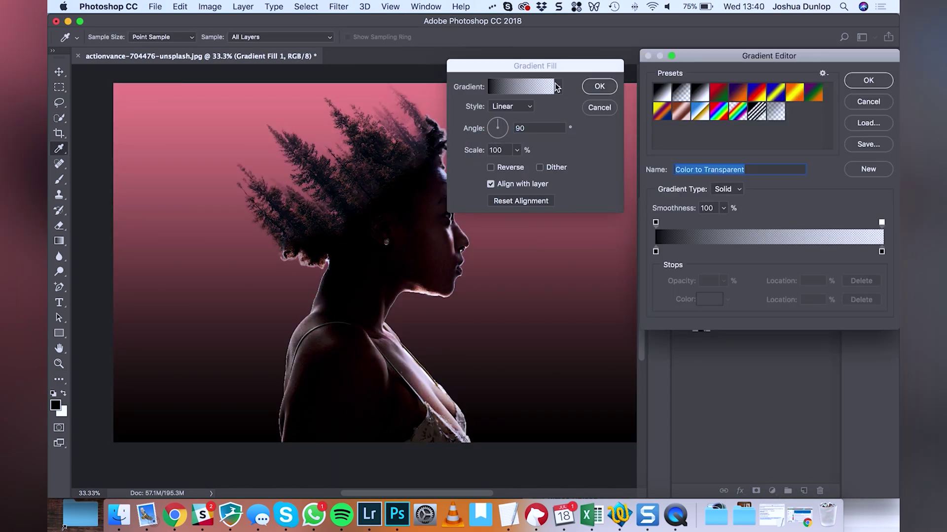
pyautogui.click(668, 92)
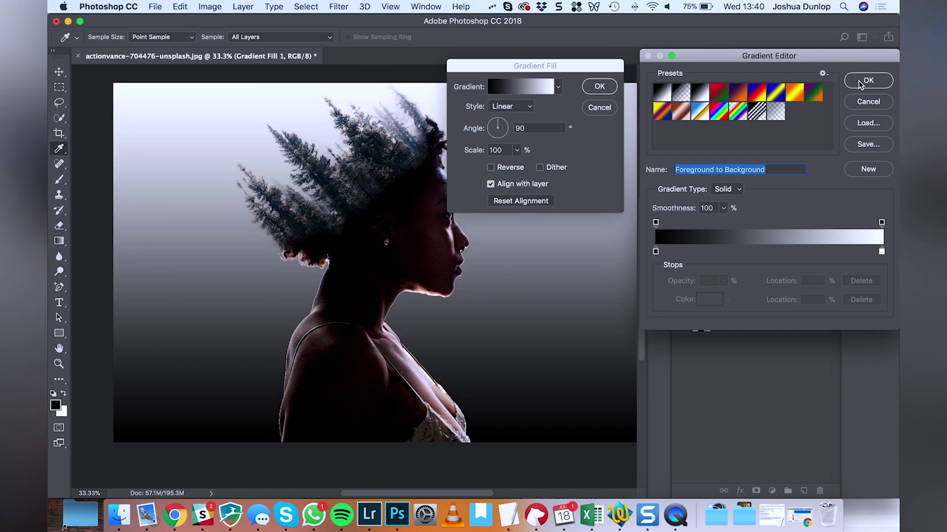
pyautogui.click(868, 81)
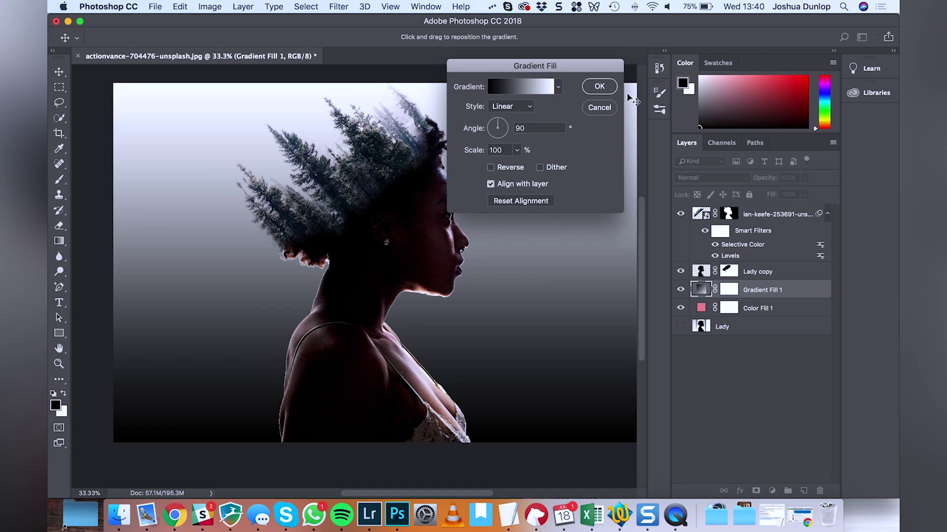
pyautogui.click(599, 87)
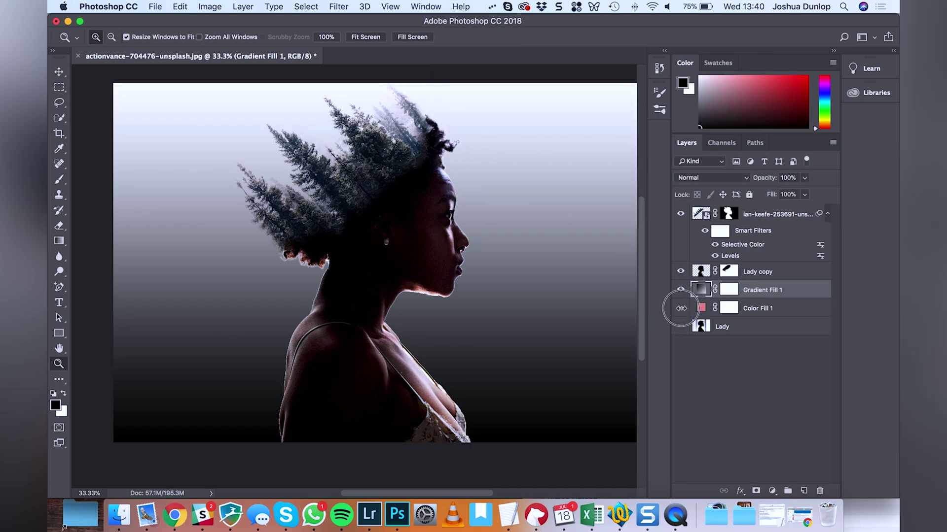